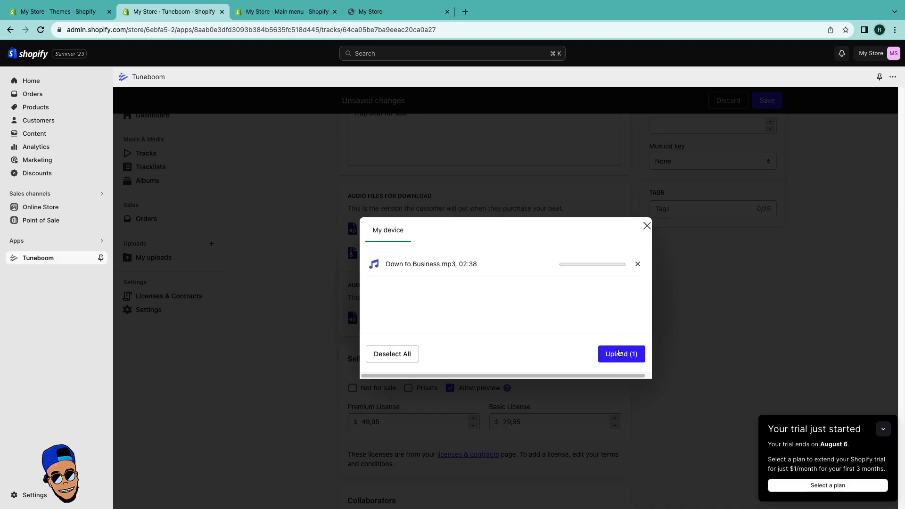
Upload Down to Business.mp3 and open the Tuneboom track section's settings in the intro montage
click(634, 361)
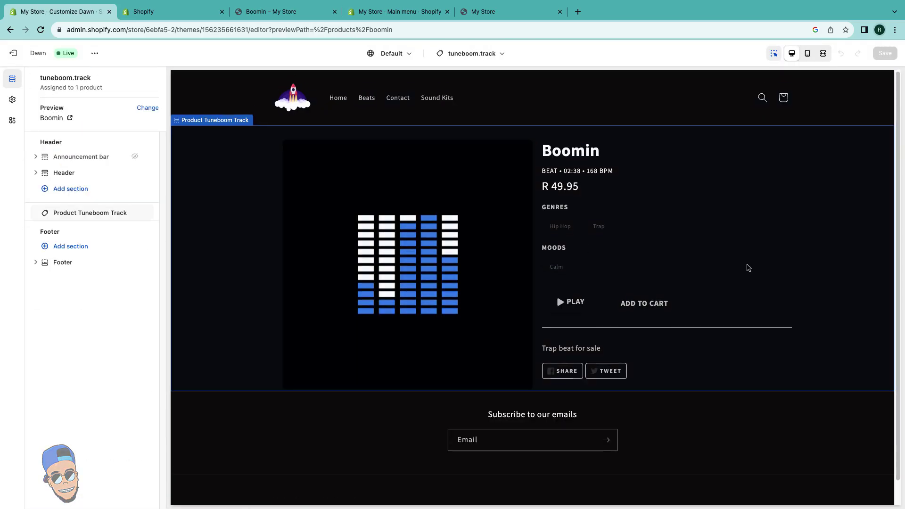
click(73, 215)
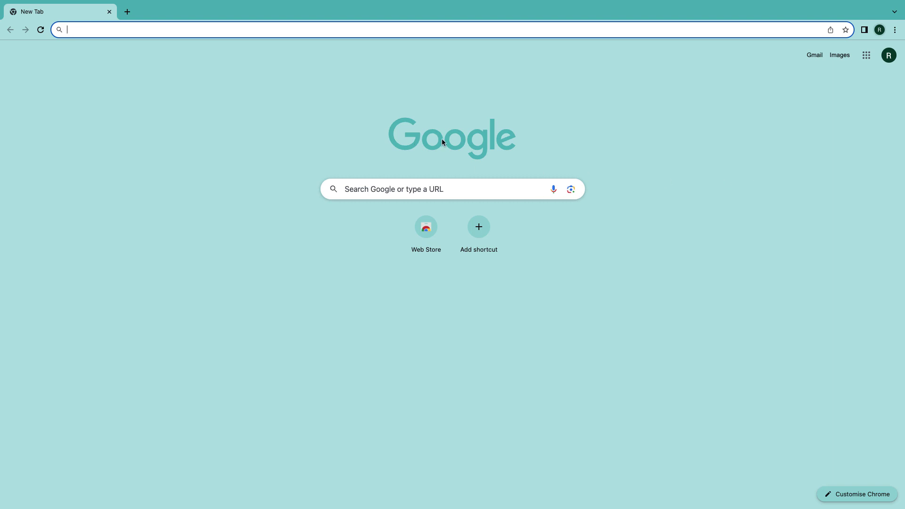
Search Google for 'shopify', open Shopify's South Africa site, and start a free trial
text(shopify)
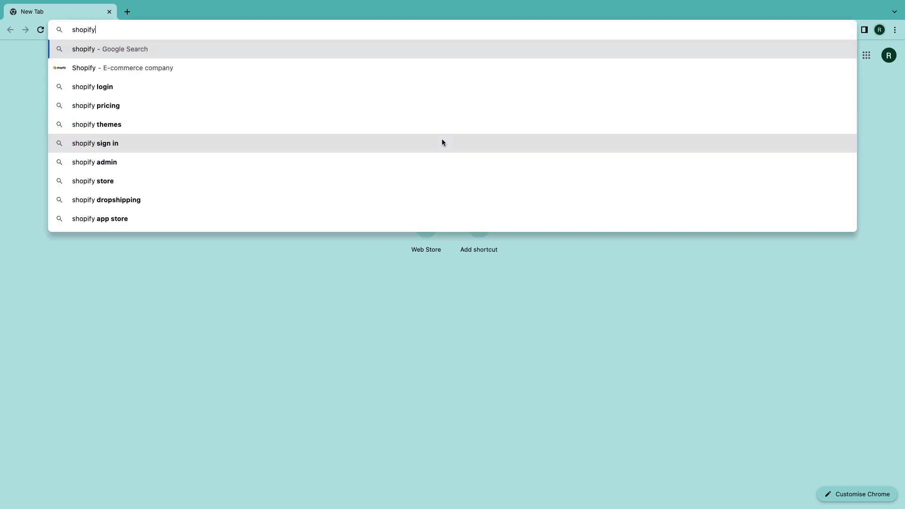
key(Return)
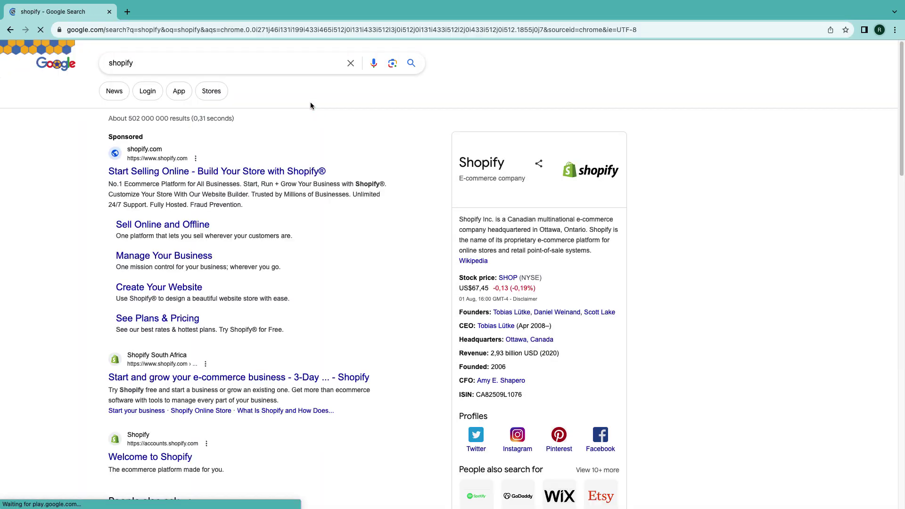
scroll(236, 238, down, 3)
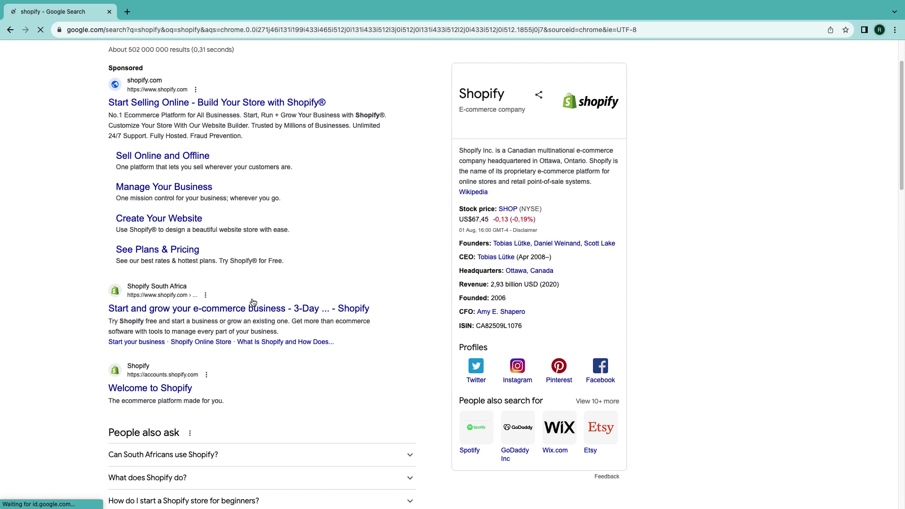
scroll(253, 306, up, 1)
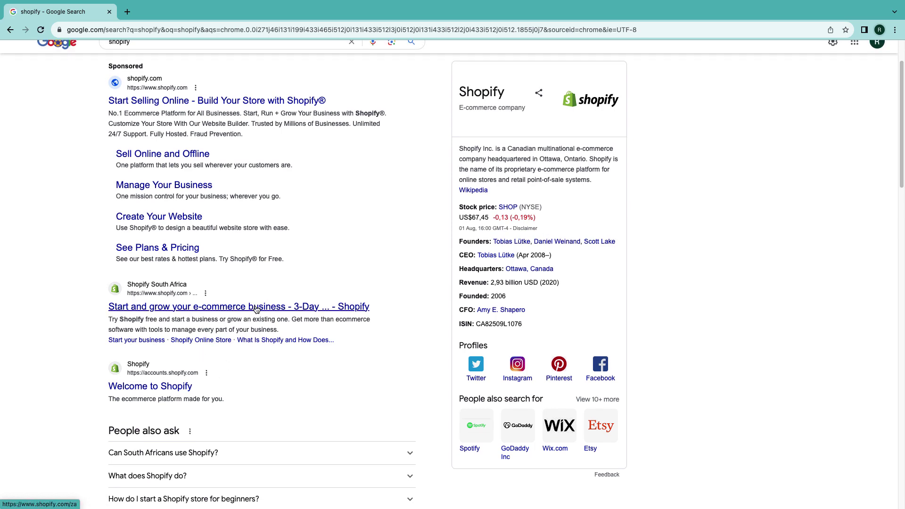
click(256, 309)
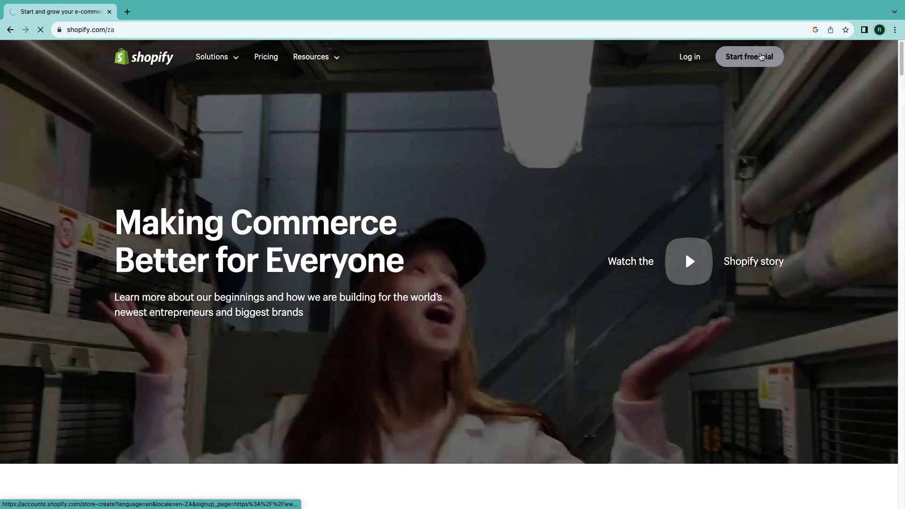
click(761, 56)
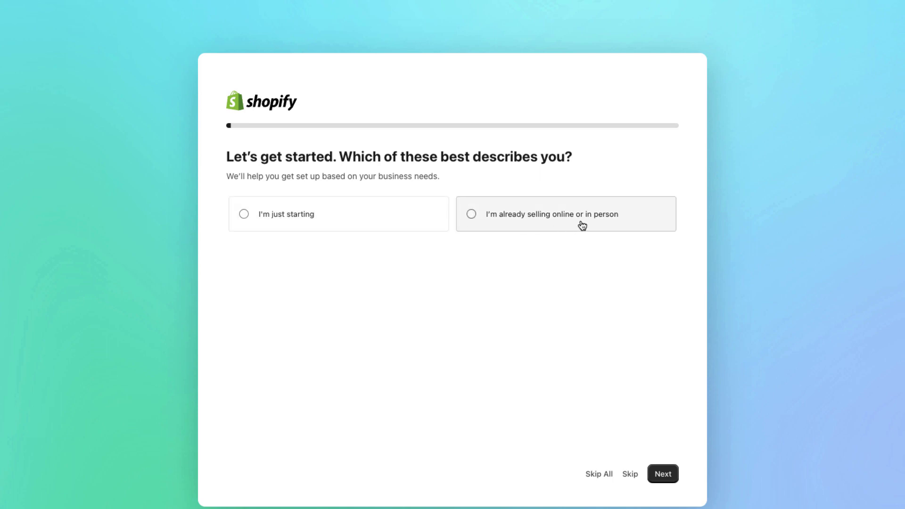
Answer onboarding with I'm just starting, An online store, and Digital products
click(335, 215)
click(662, 473)
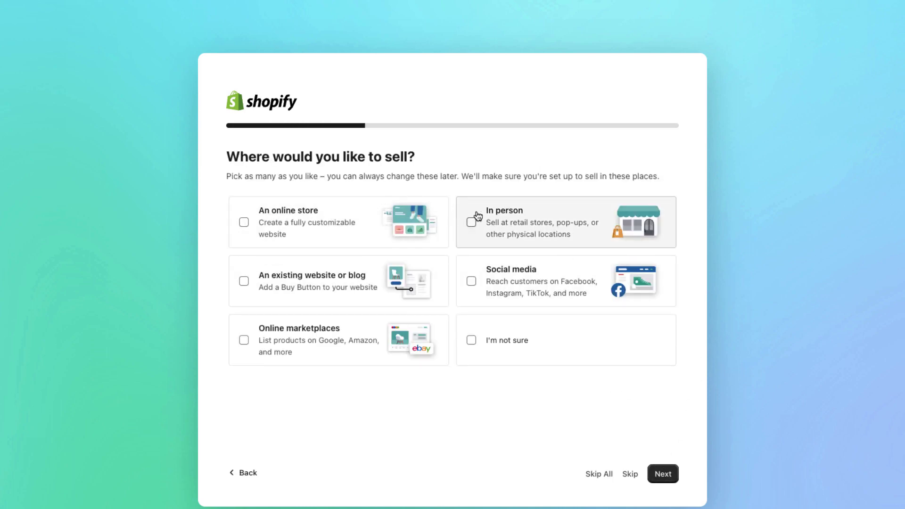
click(312, 216)
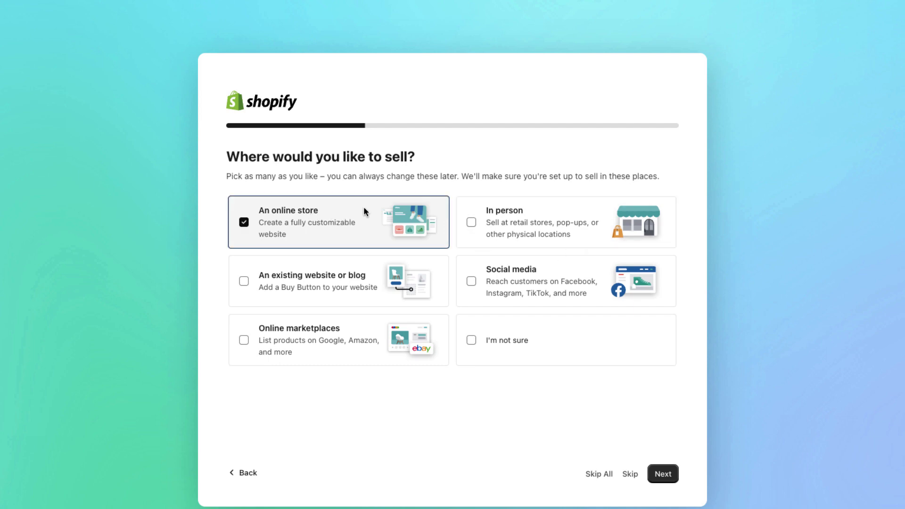
click(671, 474)
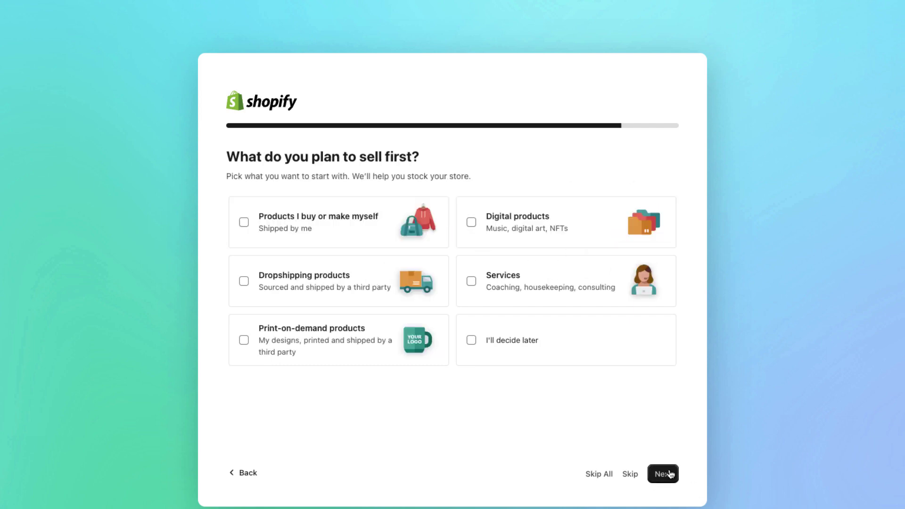
click(555, 236)
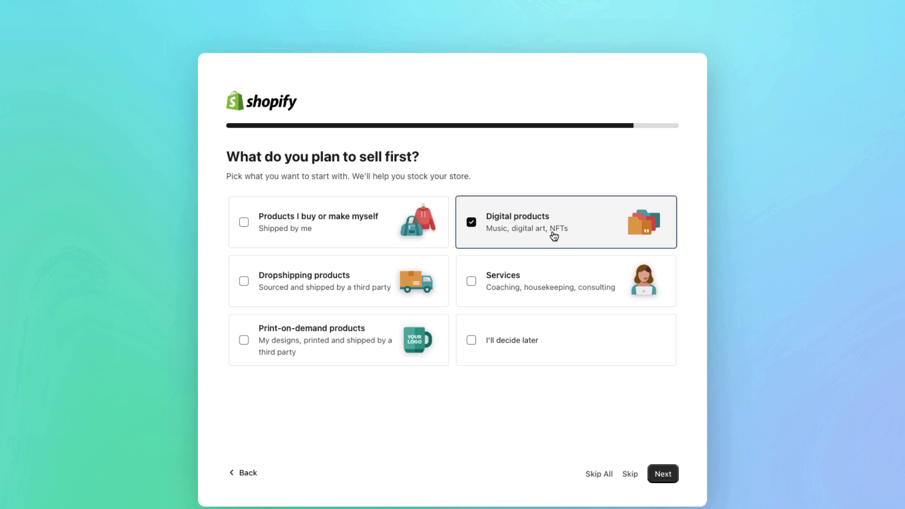
Create the Shopify ID by continuing with the chosen Google account
click(664, 475)
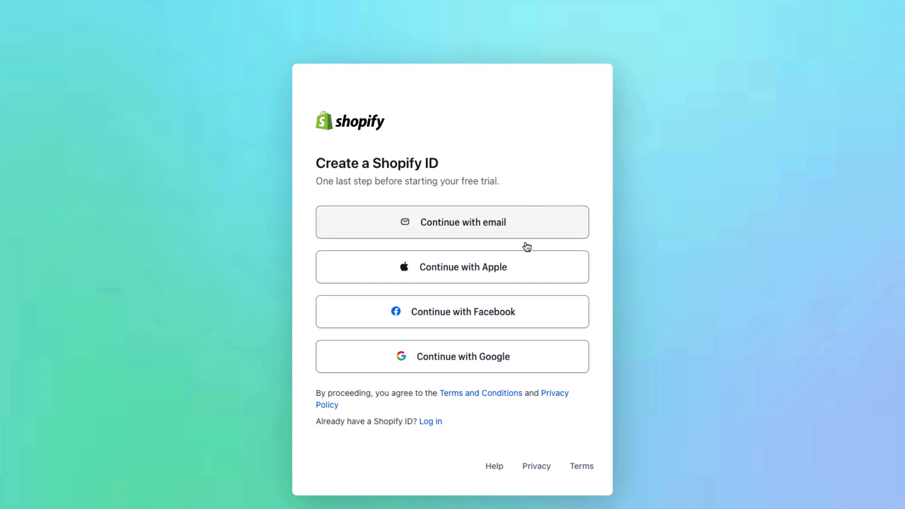
click(480, 367)
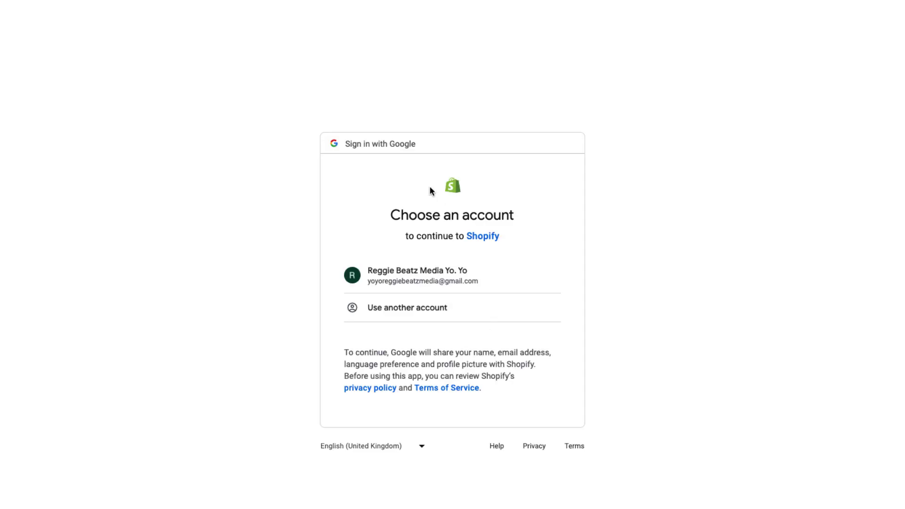
click(458, 271)
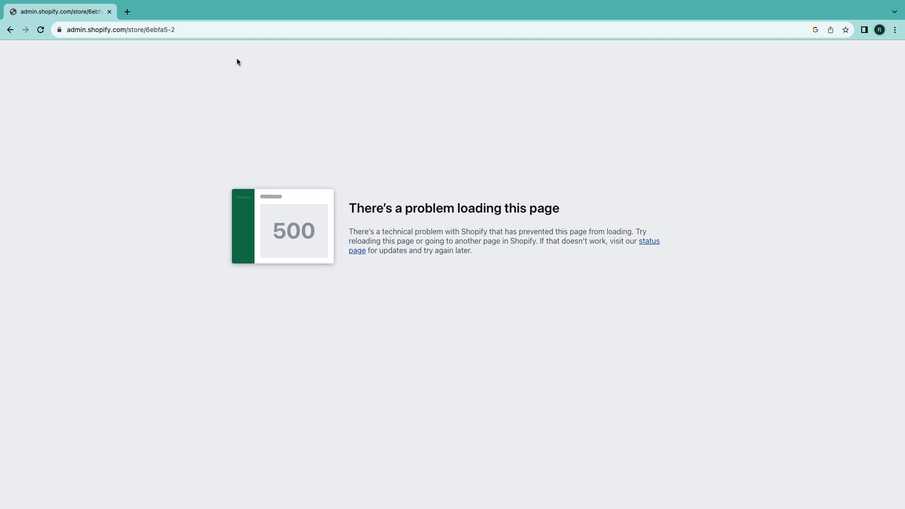
Reload the errored admin page, then go to Online Store > Themes via Customize theme
click(229, 31)
key(Return)
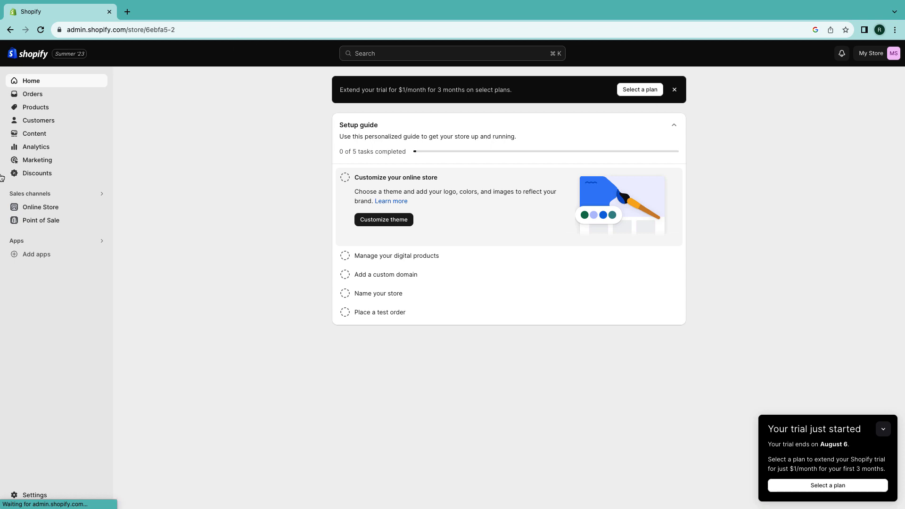
click(16, 121)
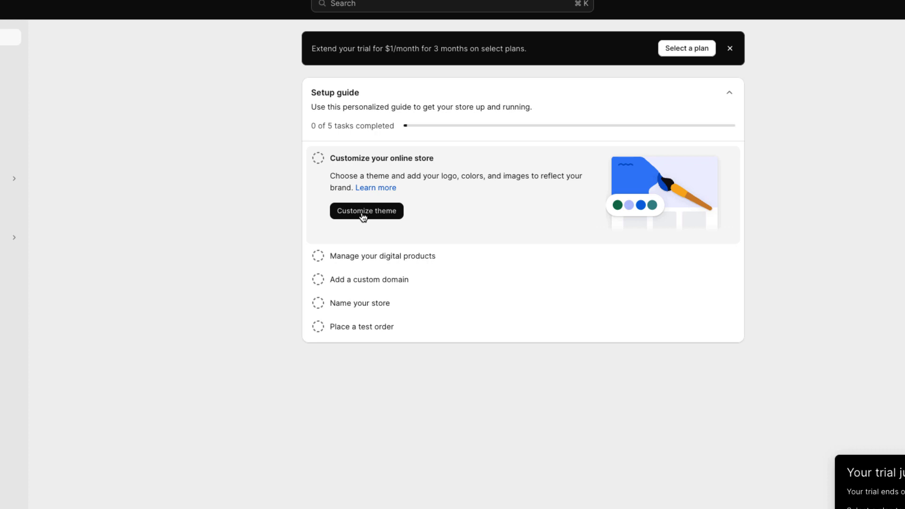
click(372, 210)
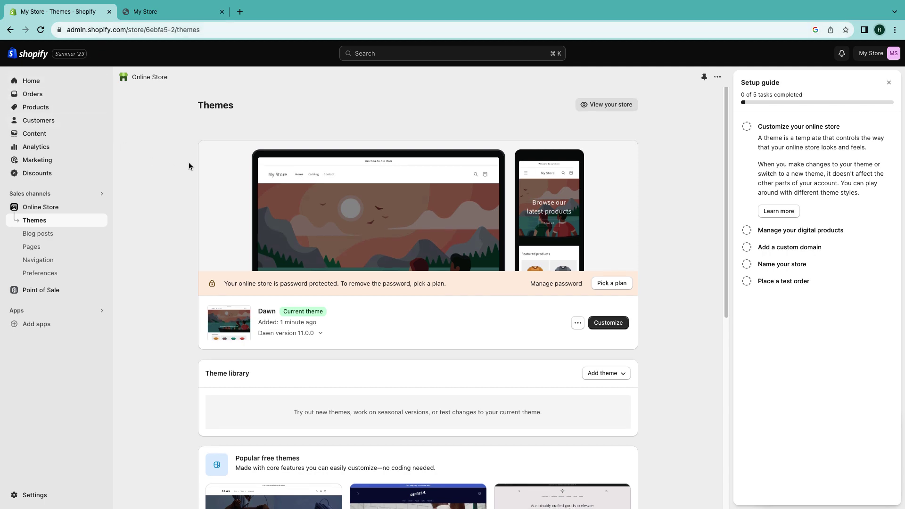
scroll(189, 166, down, 3)
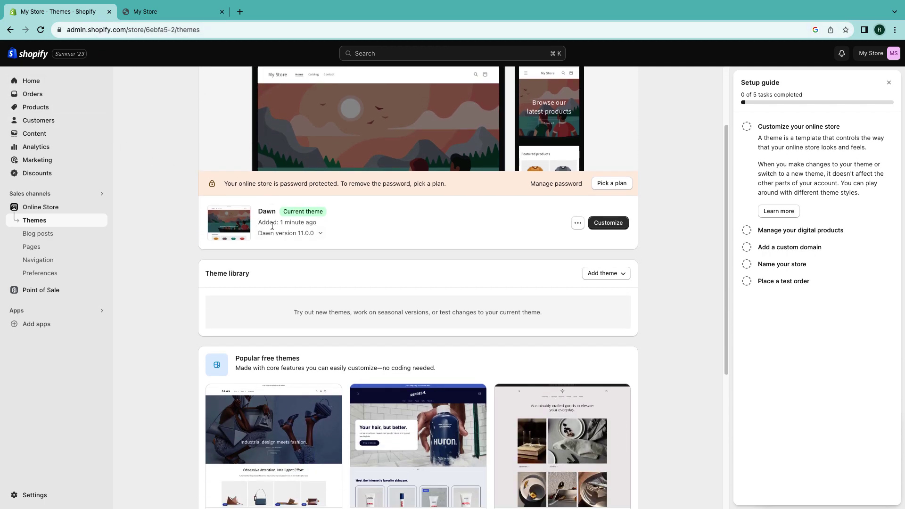
scroll(288, 218, down, 3)
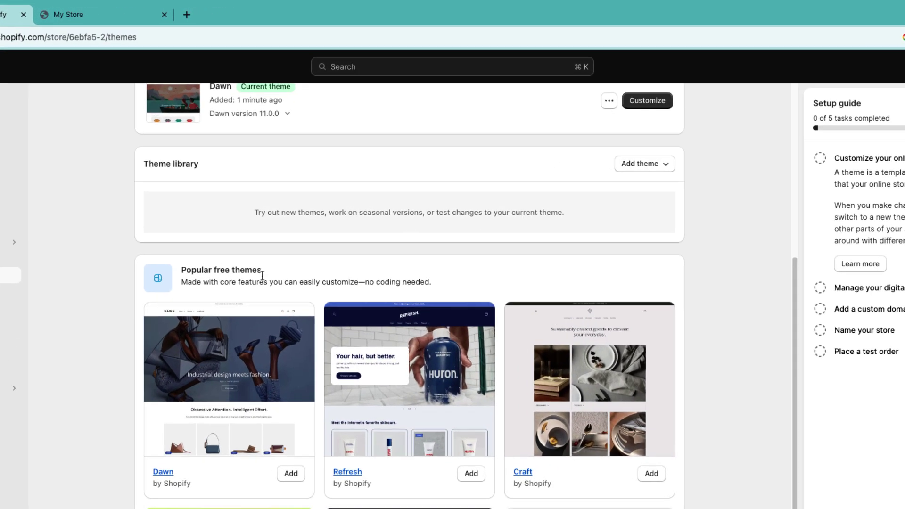
scroll(297, 221, up, 5)
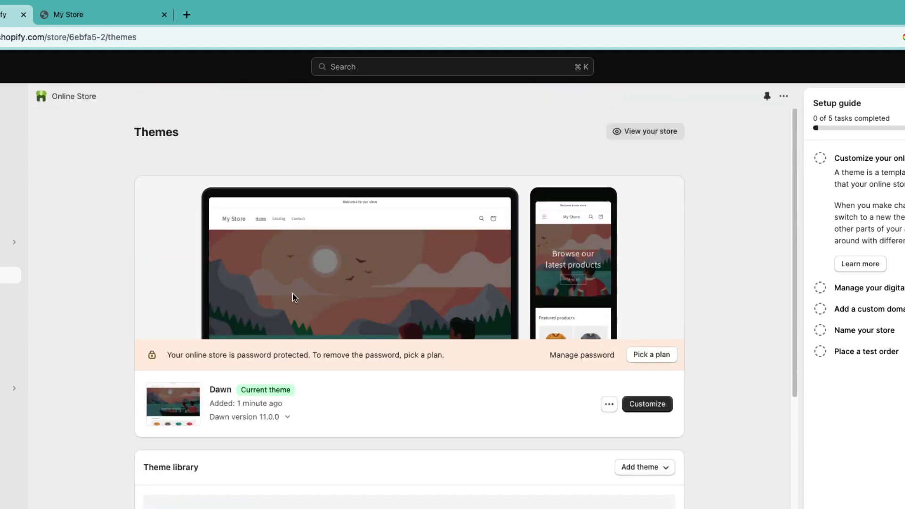
Open the Dawn theme in the editor and scroll through the home page preview
click(649, 405)
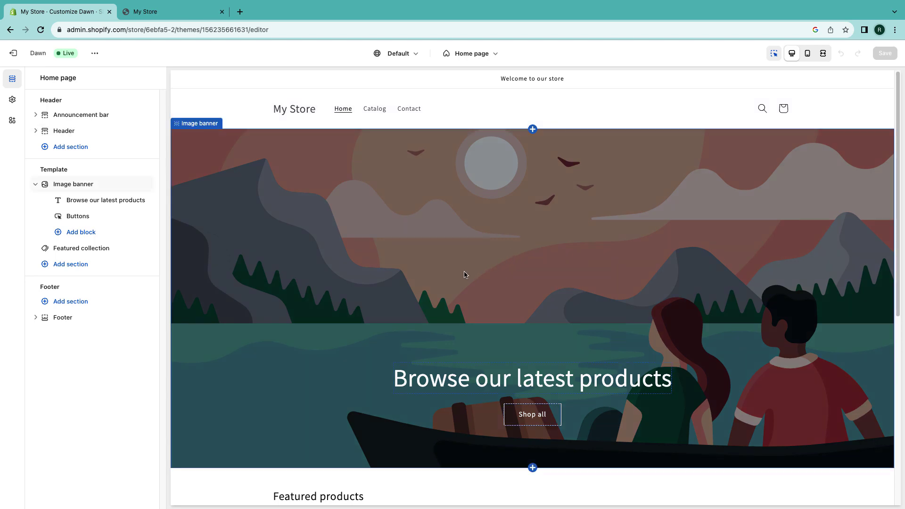
scroll(473, 271, down, 7)
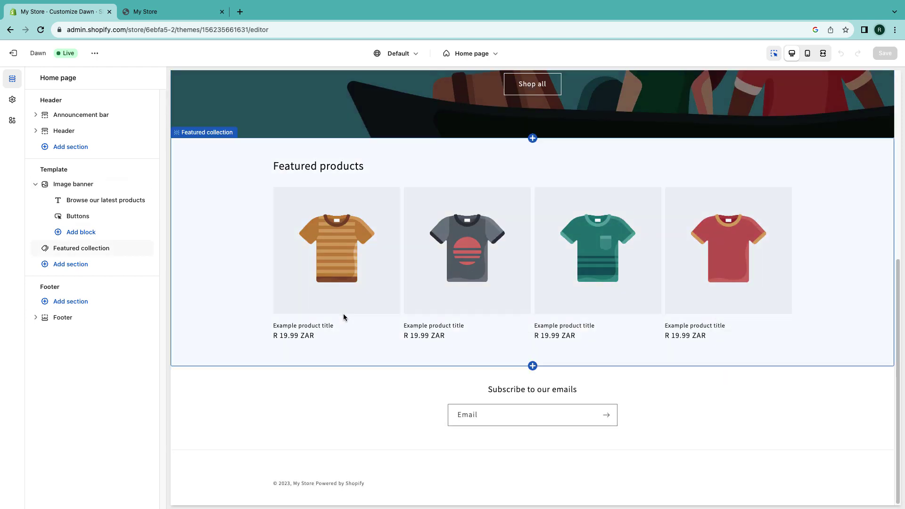
scroll(343, 313, up, 7)
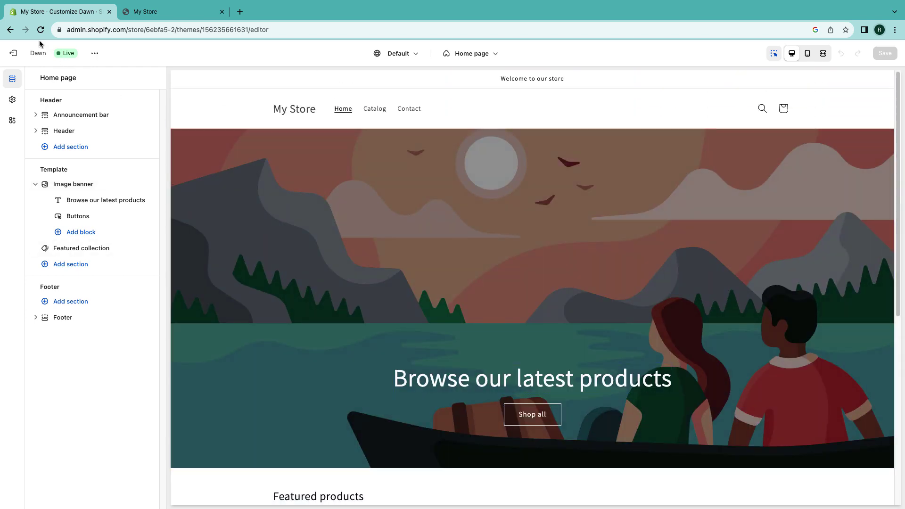
Set colour Scheme 1's background to near-black #1D1919 in theme settings
click(13, 100)
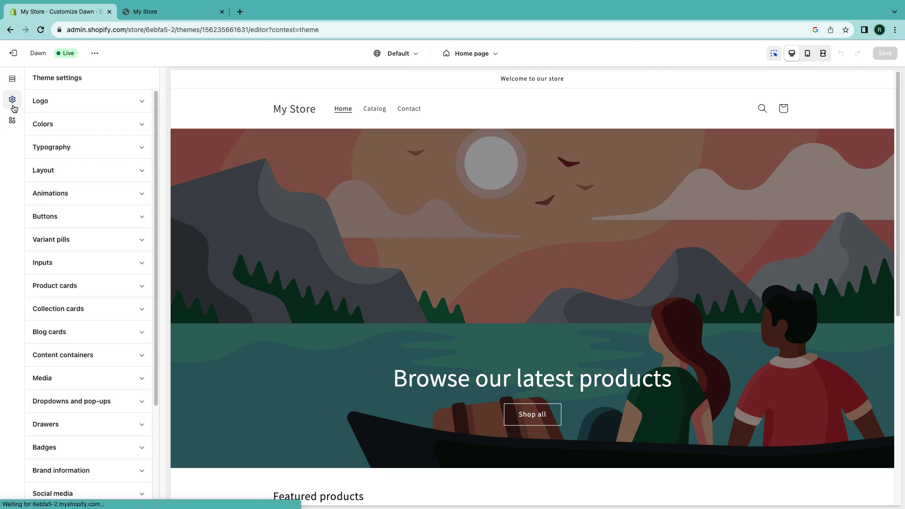
click(143, 129)
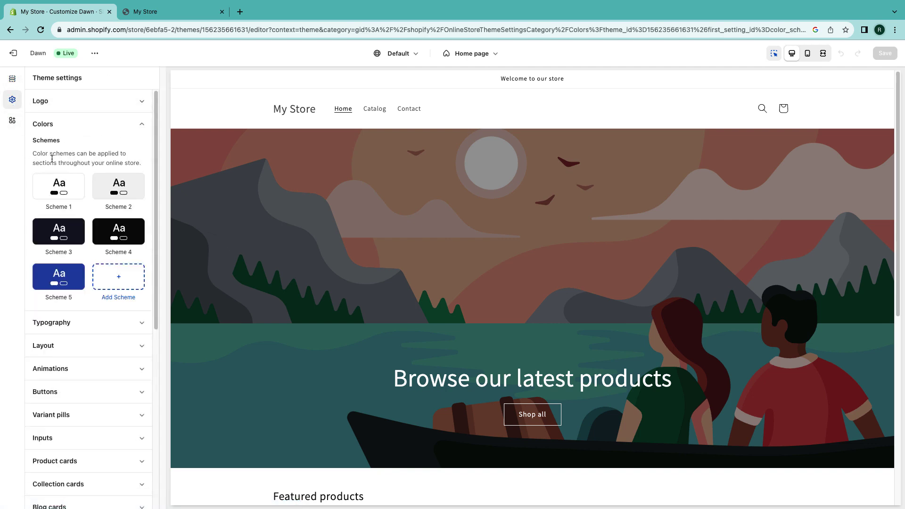
click(64, 193)
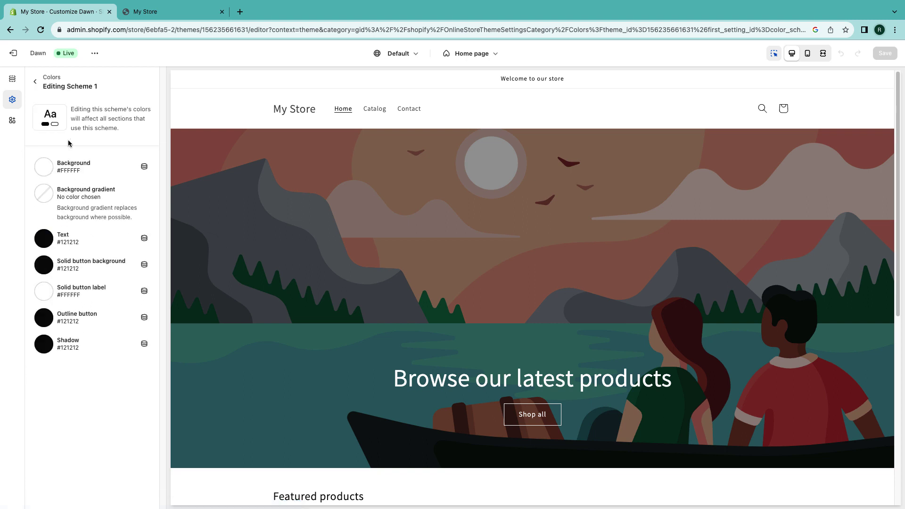
click(43, 166)
click(44, 252)
drag(44, 255, 46, 249)
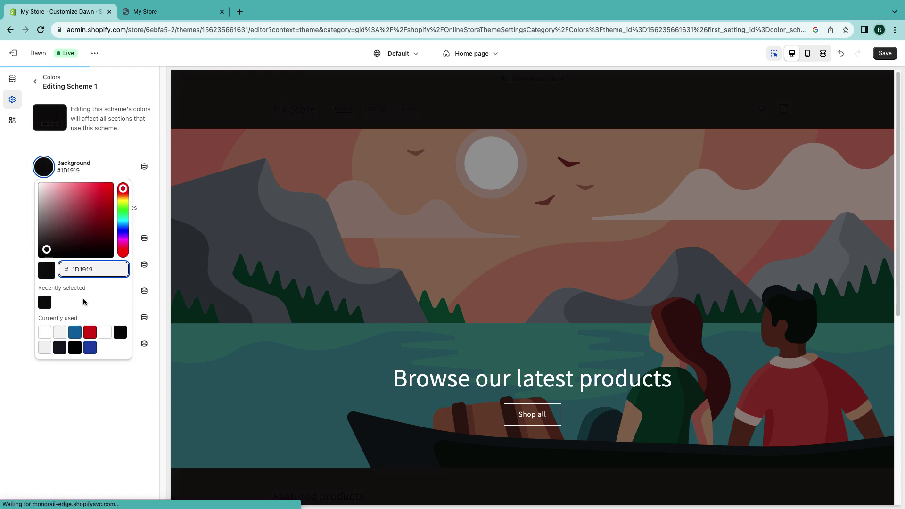
click(104, 390)
Set Scheme 1's text colour to white #FFFFFF
click(47, 243)
text(FFFFFF)
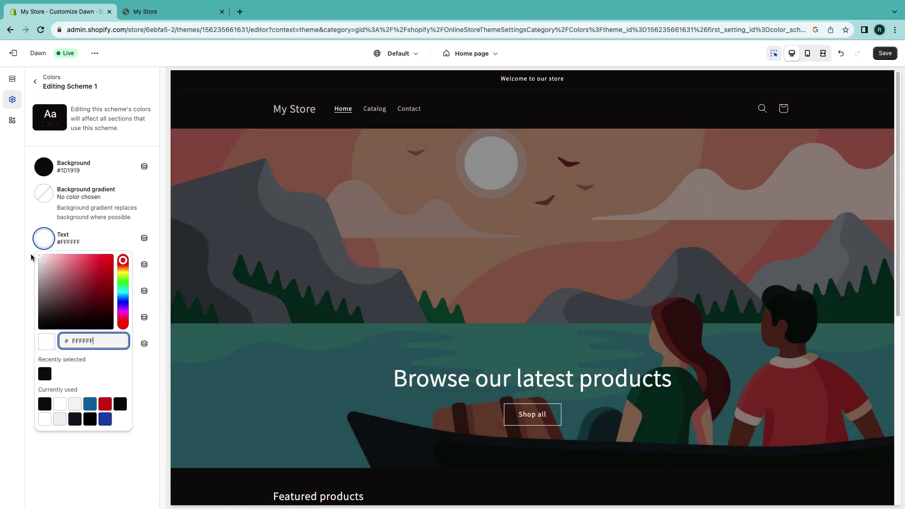
click(31, 257)
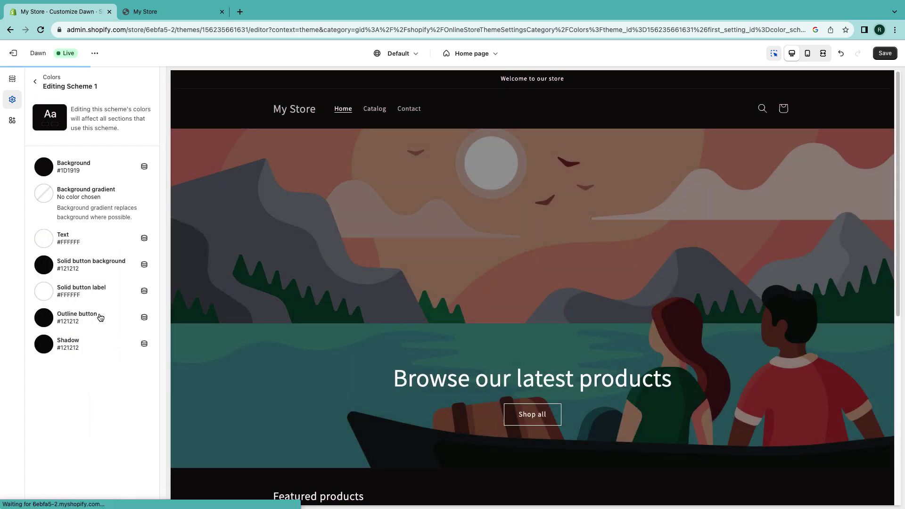
scroll(543, 349, down, 2)
scroll(513, 303, down, 4)
scroll(518, 283, up, 1)
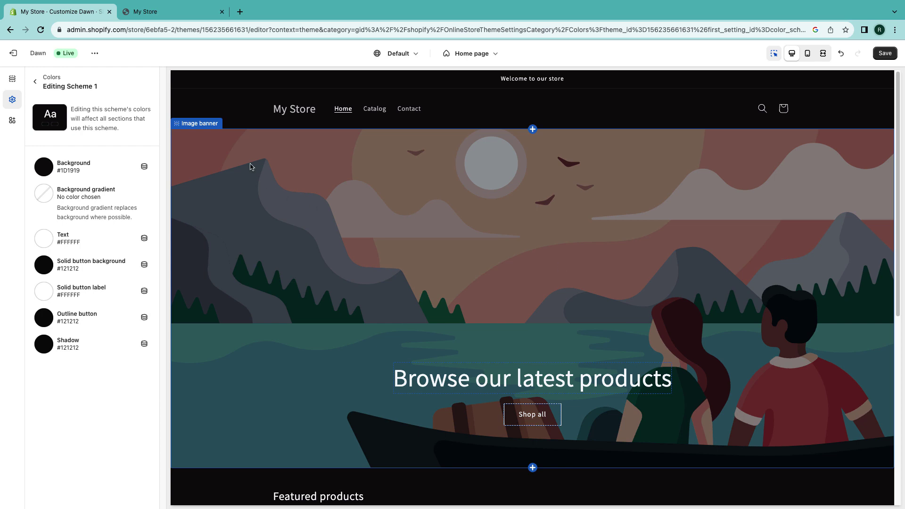
Upload DSC_0009 (2).jpg from Downloads as the image banner's first image
click(192, 143)
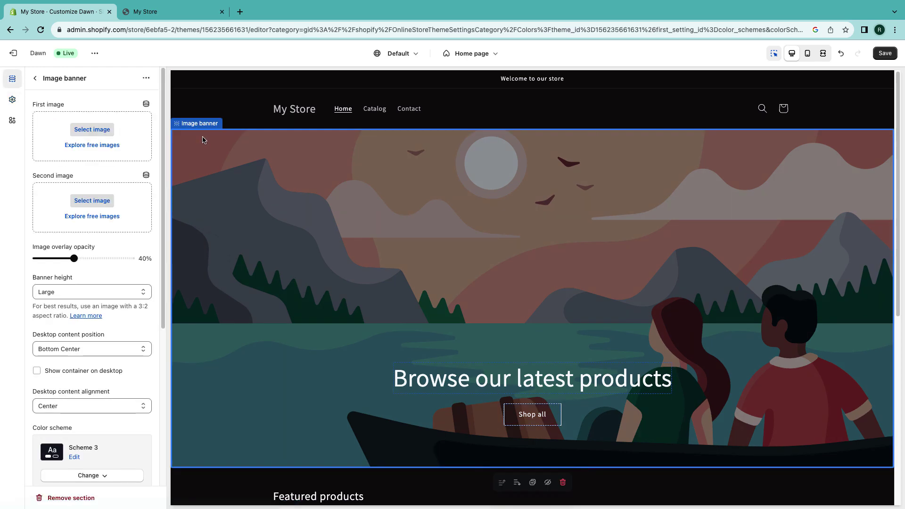
click(96, 135)
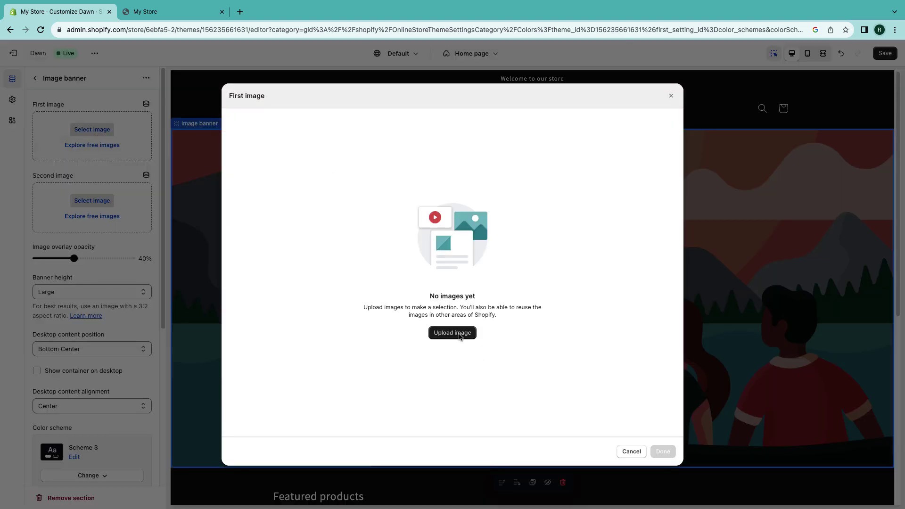
click(453, 333)
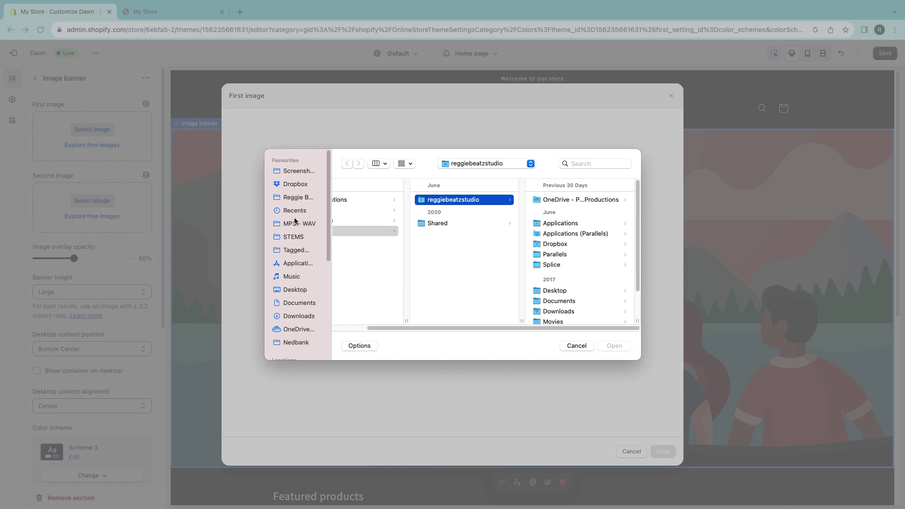
click(297, 316)
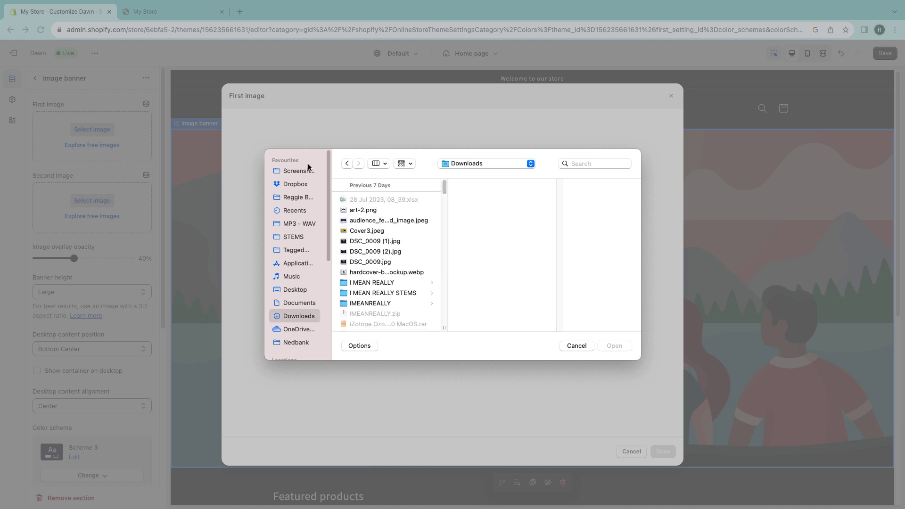
click(372, 242)
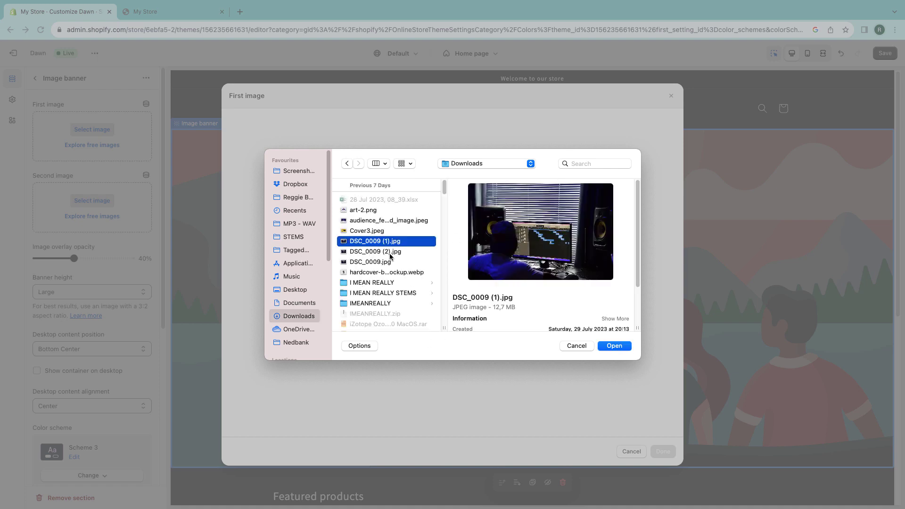
key(Down)
key(Down)
key(Up)
key(Up)
key(Down)
click(612, 351)
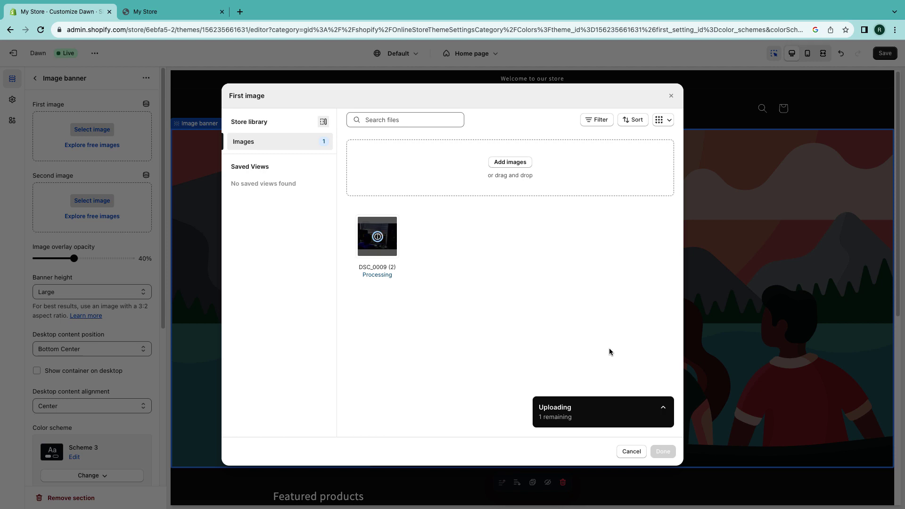
click(664, 452)
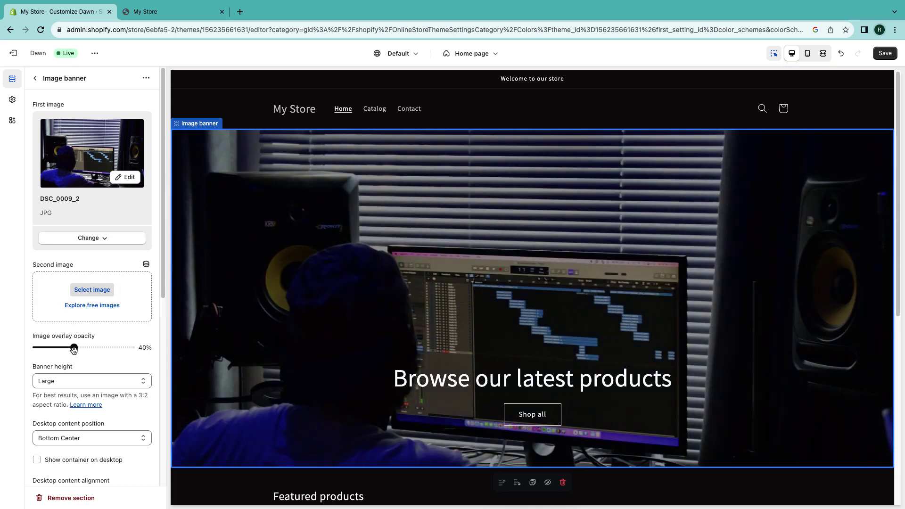
Set banner overlay opacity to 50% and change the heading to 'Reggie Beatz'
drag(74, 349, 101, 349)
click(486, 382)
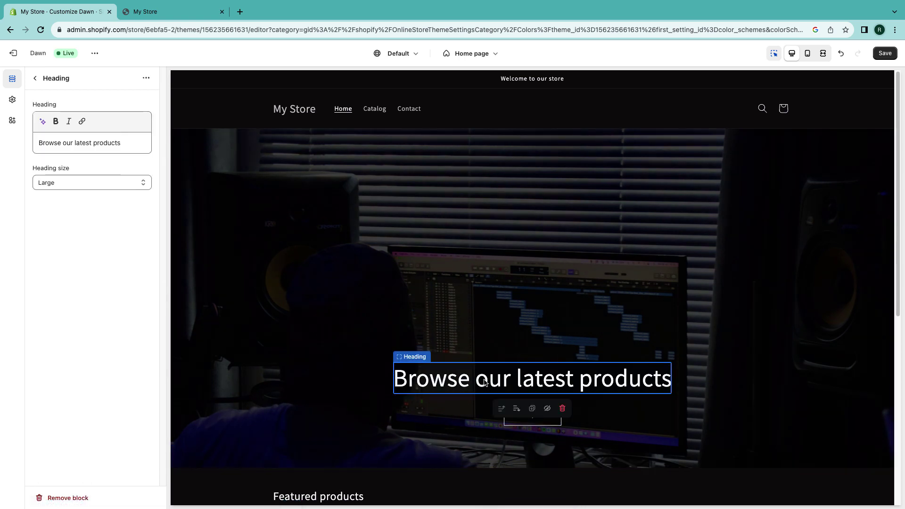
triple_click(116, 137)
text(The home of the hottest beats)
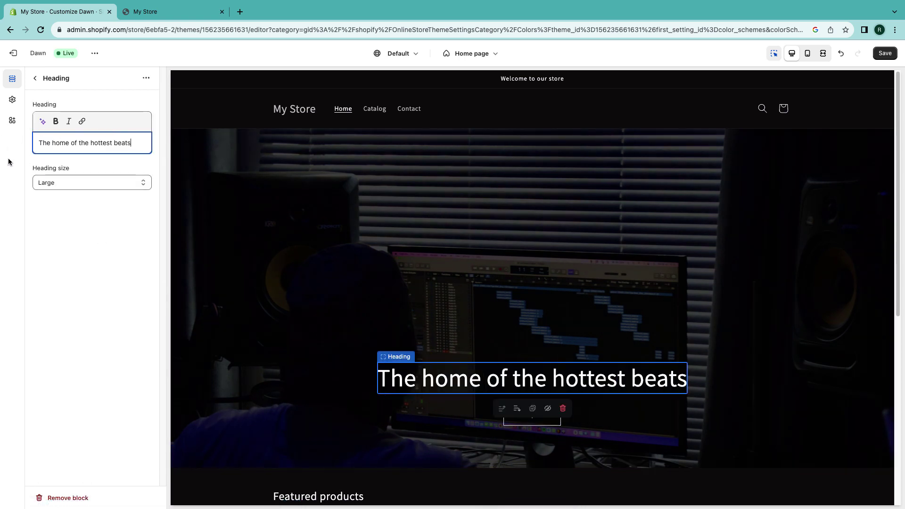
key(ctrl+a)
text(Reg)
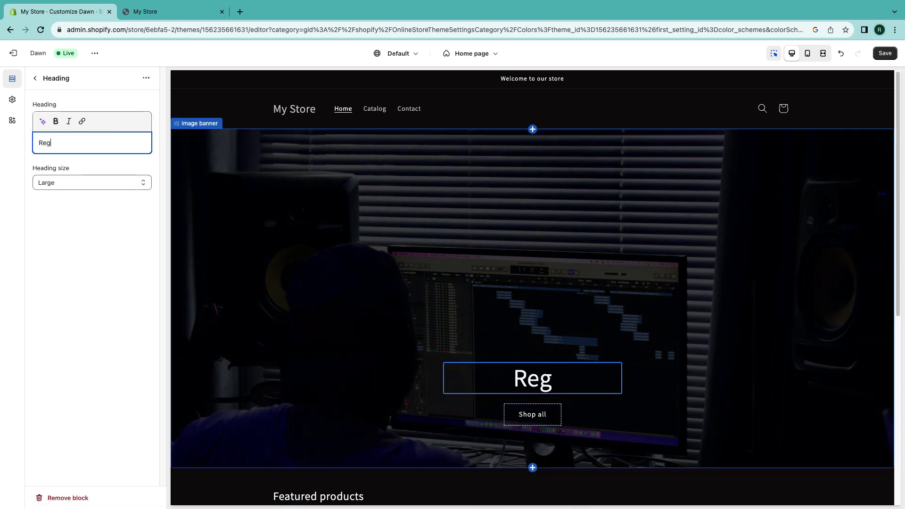
text(gie Beatz)
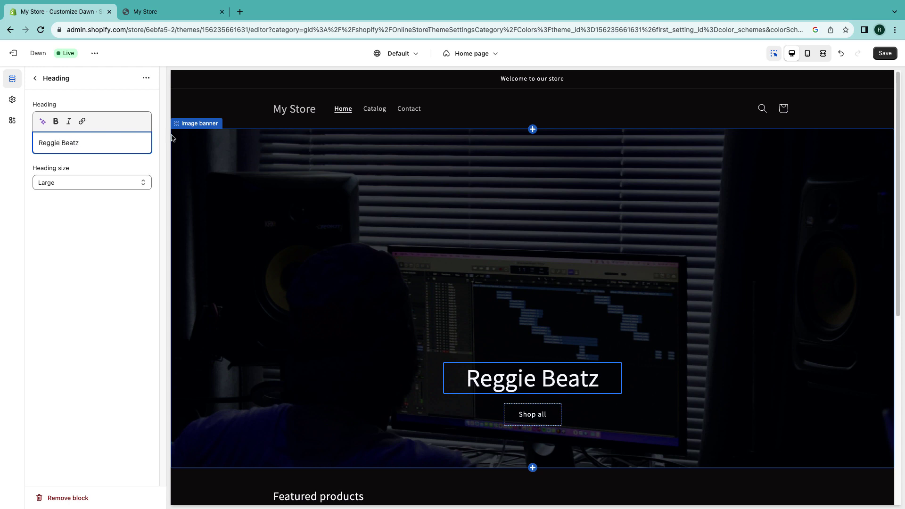
scroll(569, 370, down, 3)
Relabel the banner's Shop all button to 'Browse Beats'
click(540, 270)
drag(66, 119, 34, 116)
text(Liste)
key(BackSpace)
key(BackSpace)
key(BackSpace)
key(BackSpace)
key(BackSpace)
text(Br)
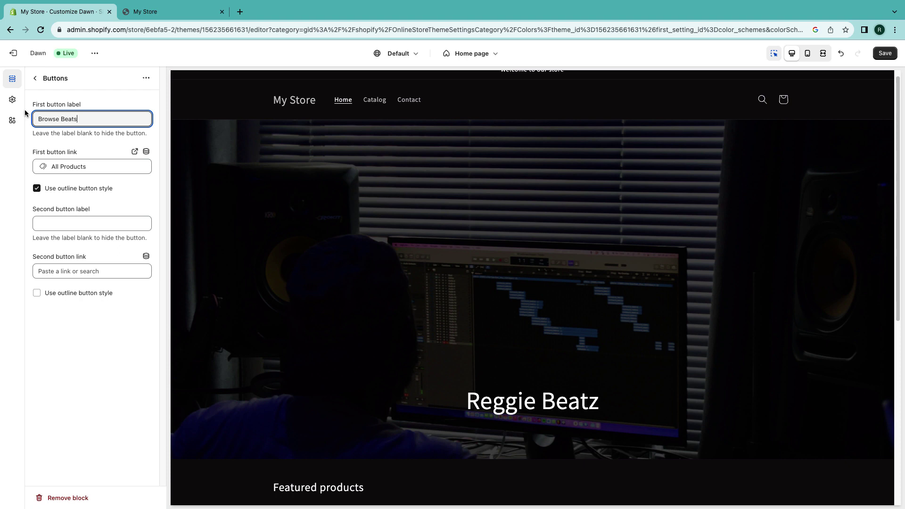
text(owse Beats)
scroll(594, 439, down, 3)
key(Escape)
scroll(595, 425, down, 3)
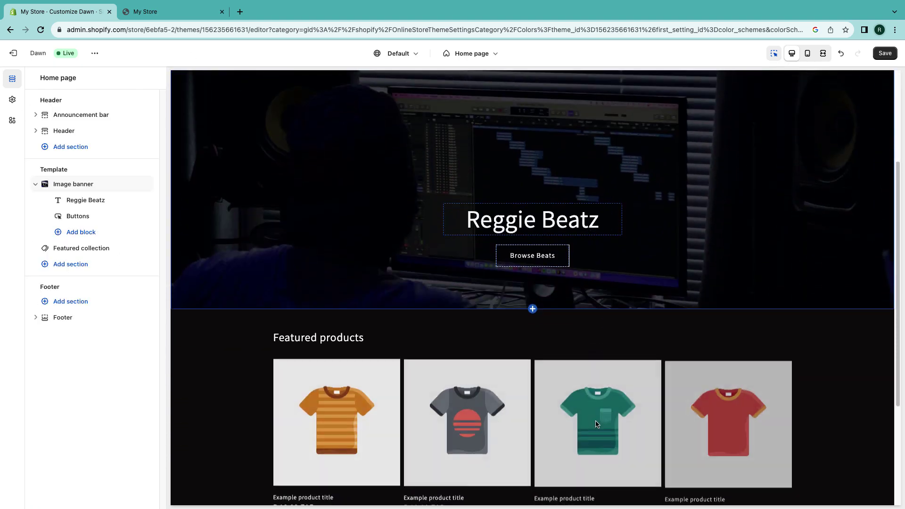
scroll(597, 425, up, 4)
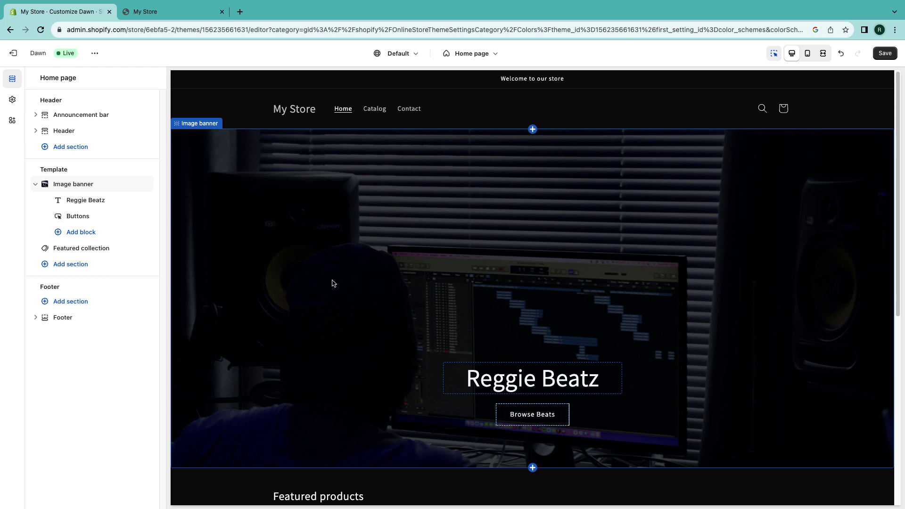
Upload art-2.png and set it as the store logo
click(12, 100)
click(35, 82)
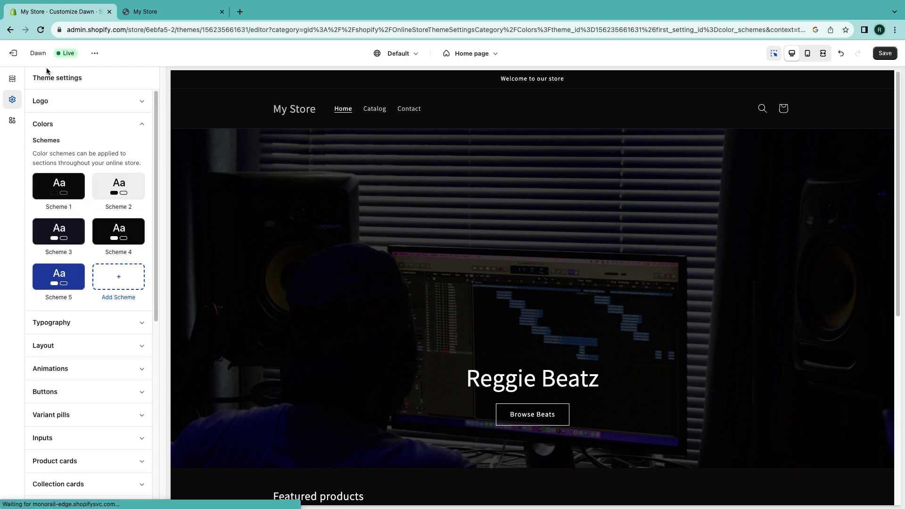
click(104, 103)
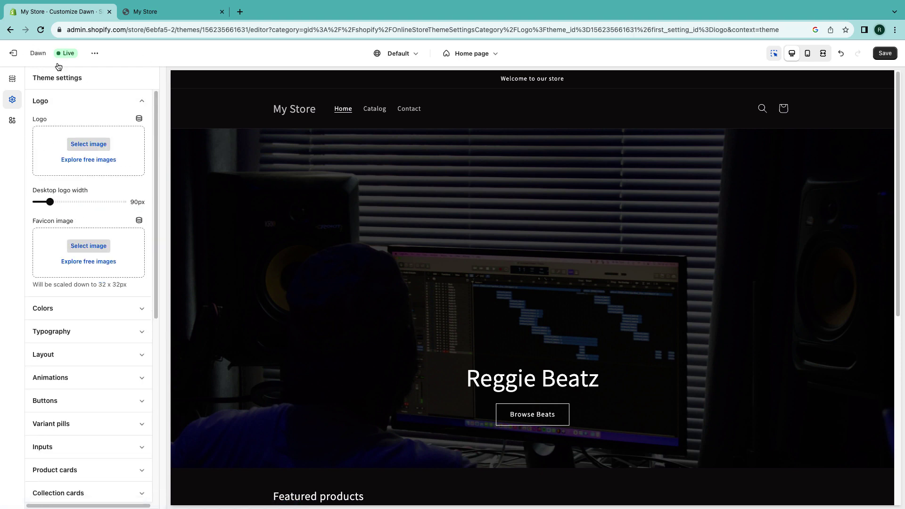
click(80, 144)
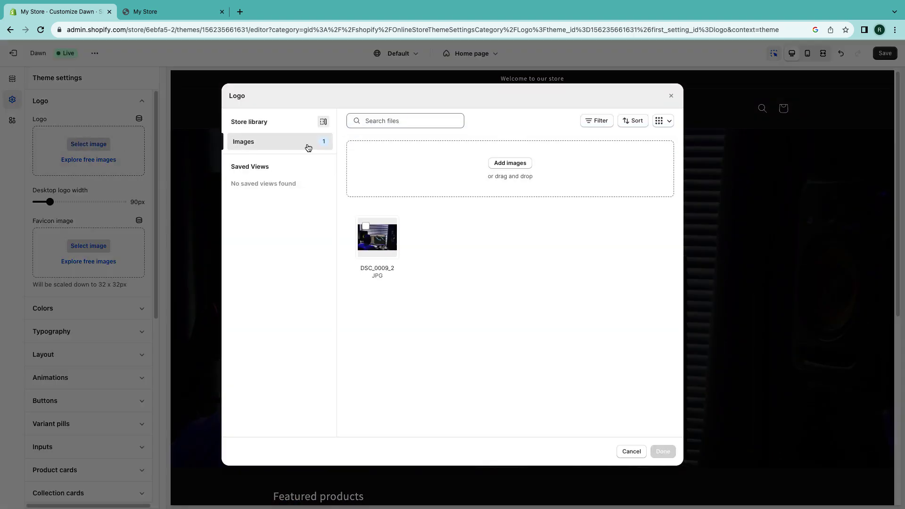
click(527, 164)
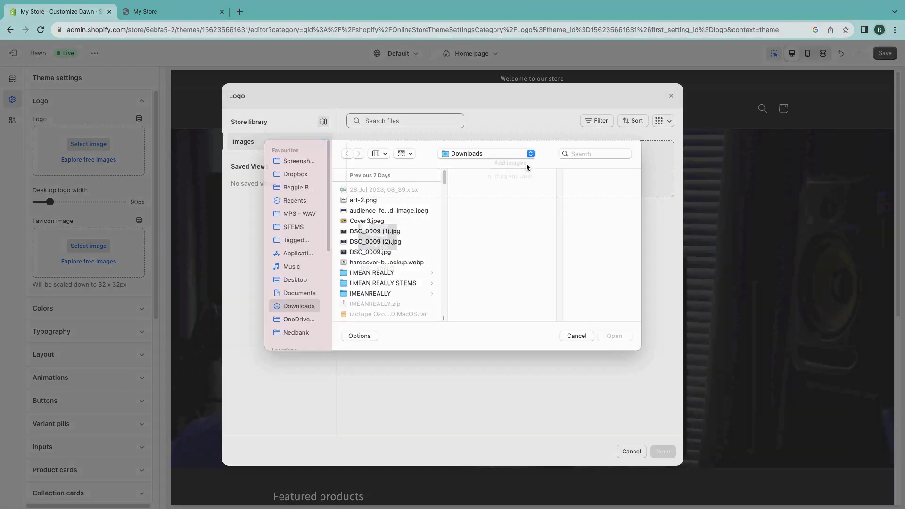
click(365, 211)
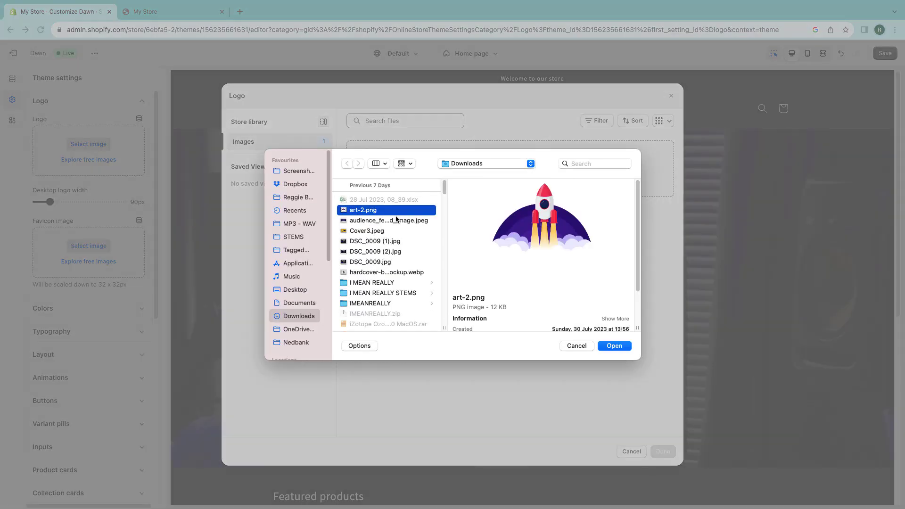
click(613, 347)
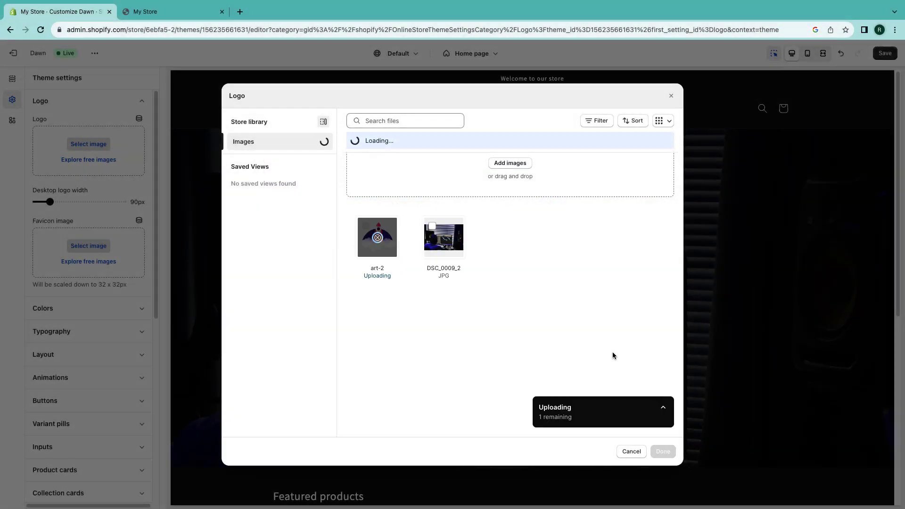
click(659, 456)
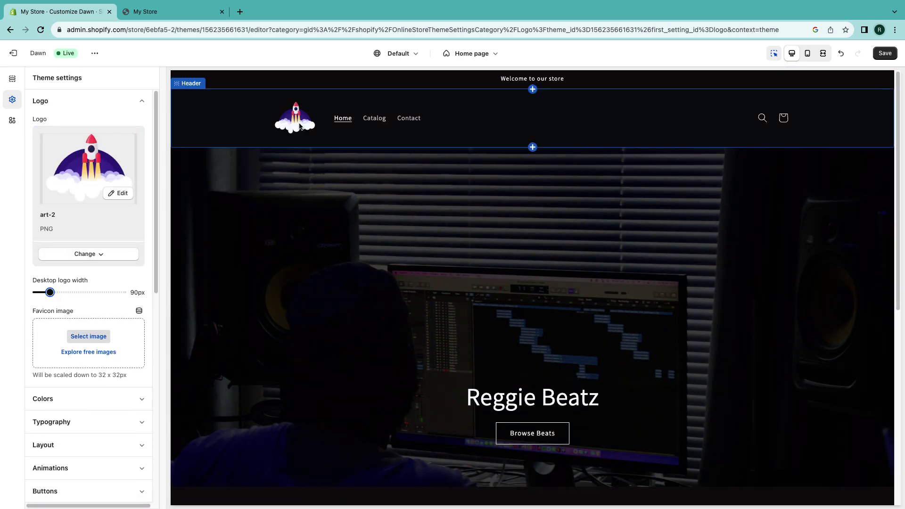
Reduce the desktop logo width to 80px
drag(51, 293, 46, 292)
scroll(63, 372, down, 1)
scroll(63, 373, down, 7)
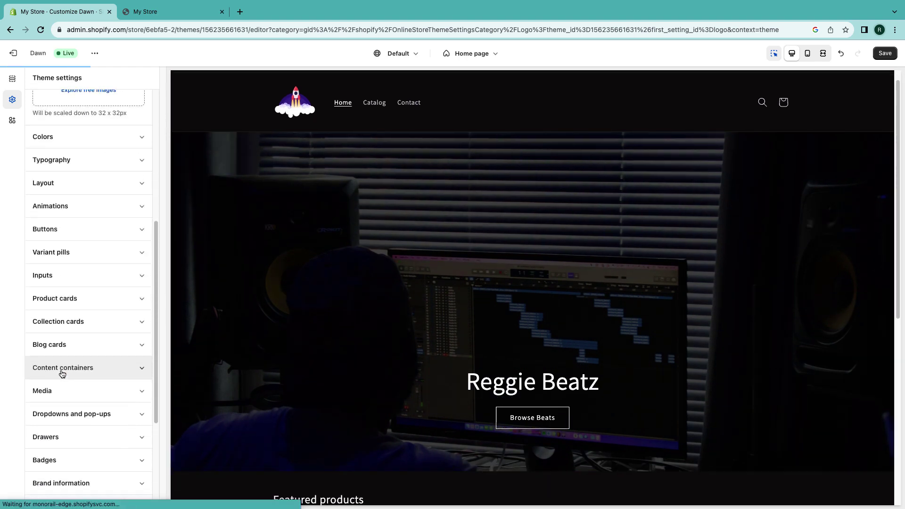
scroll(90, 373, up, 8)
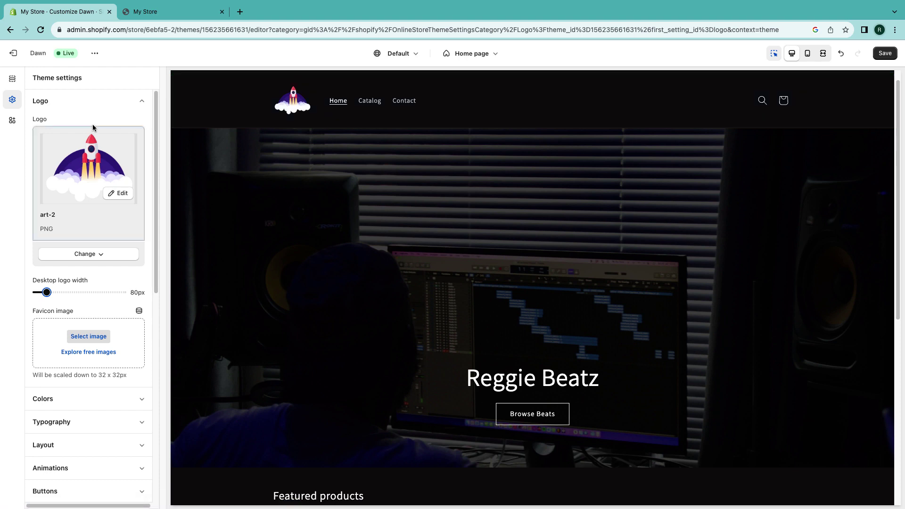
Select the store header from the theme editor's home page section list
click(13, 81)
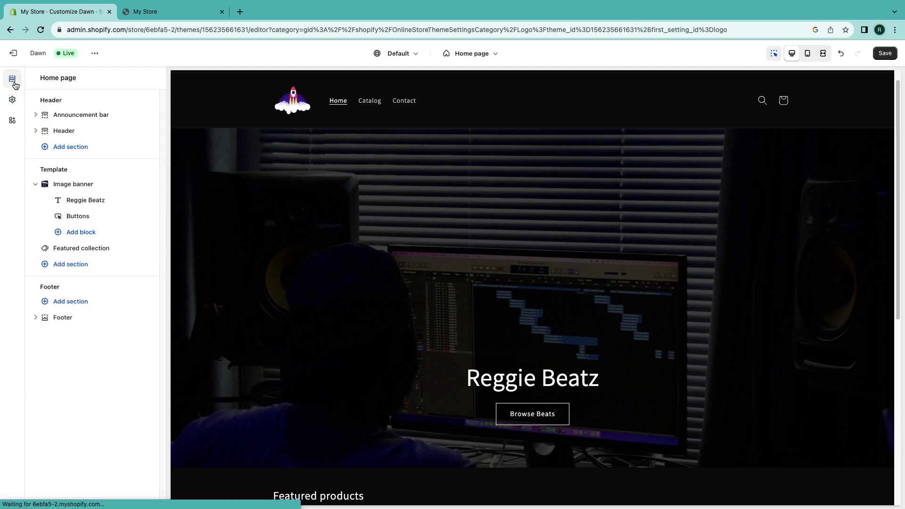
click(434, 109)
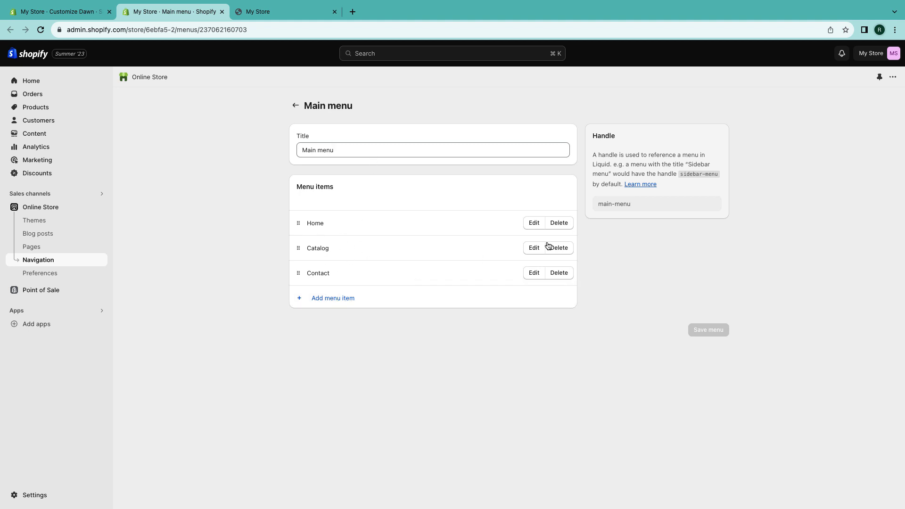
Rename the Catalog menu item to 'Beats'
click(534, 248)
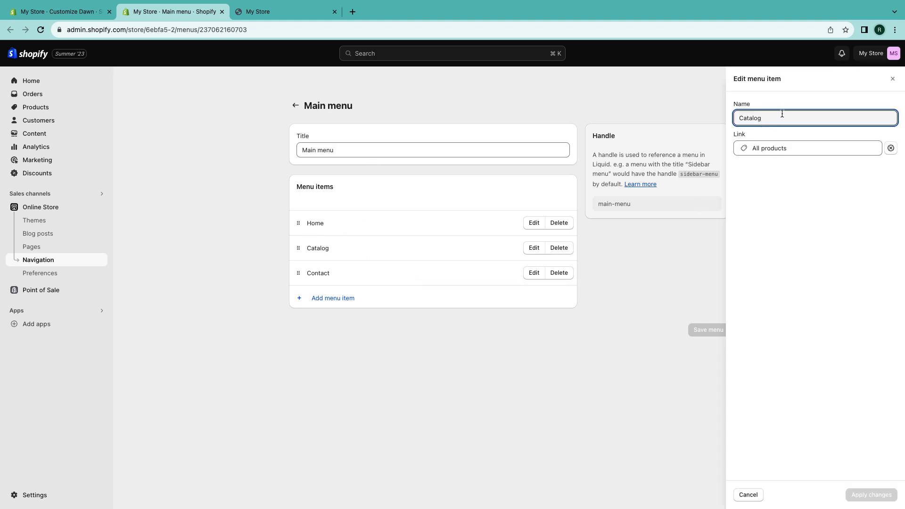
key(super+a)
text(Beat)
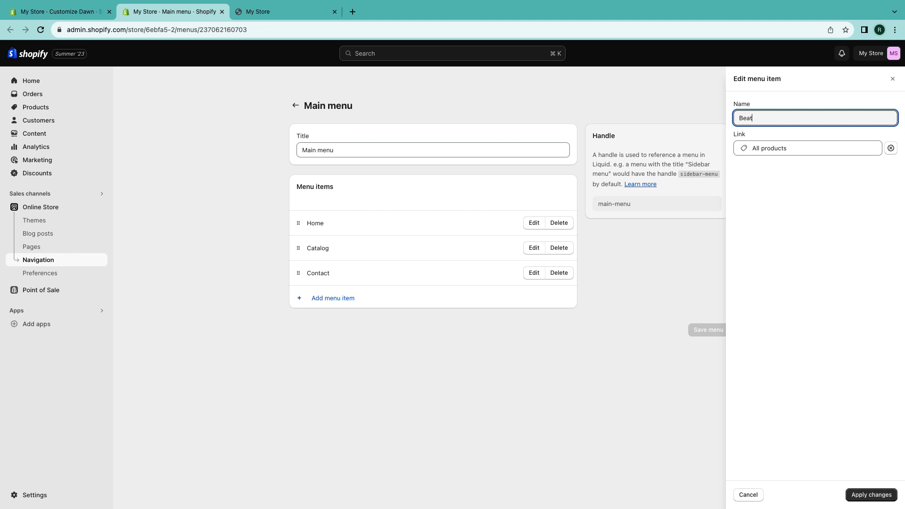
text(s)
click(872, 494)
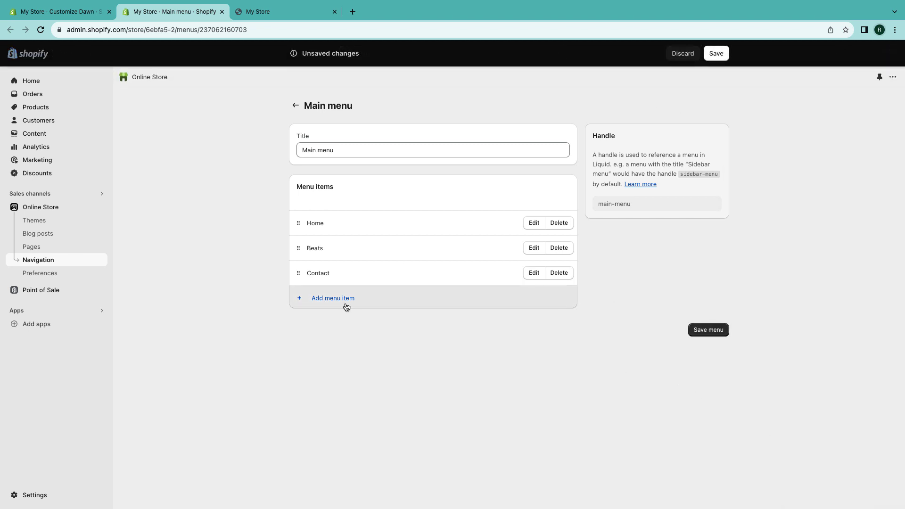
Add a 'Sound Kits' menu item linked to All products and save the main menu
click(347, 303)
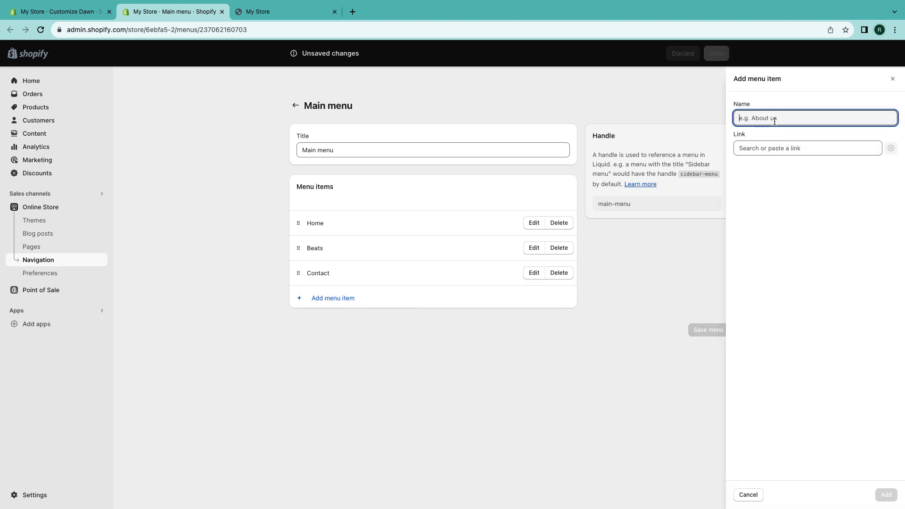
text(S)
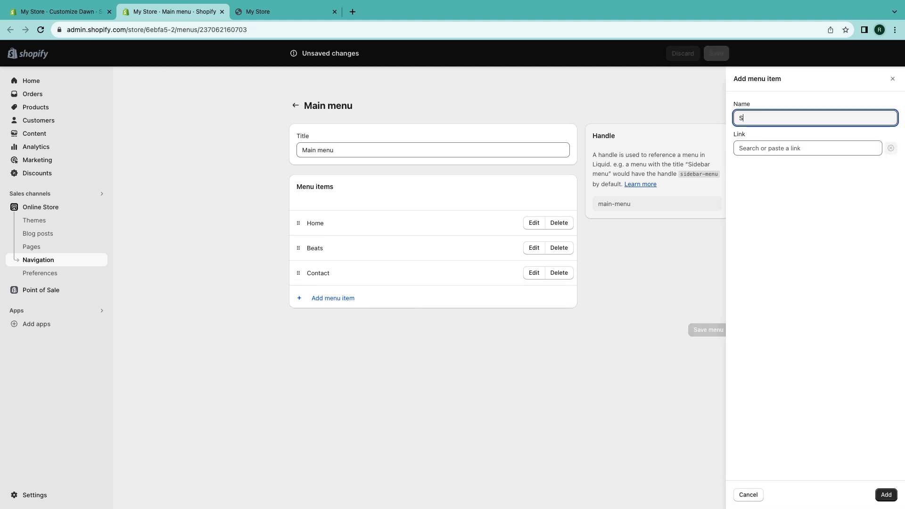
text(ound k)
click(757, 118)
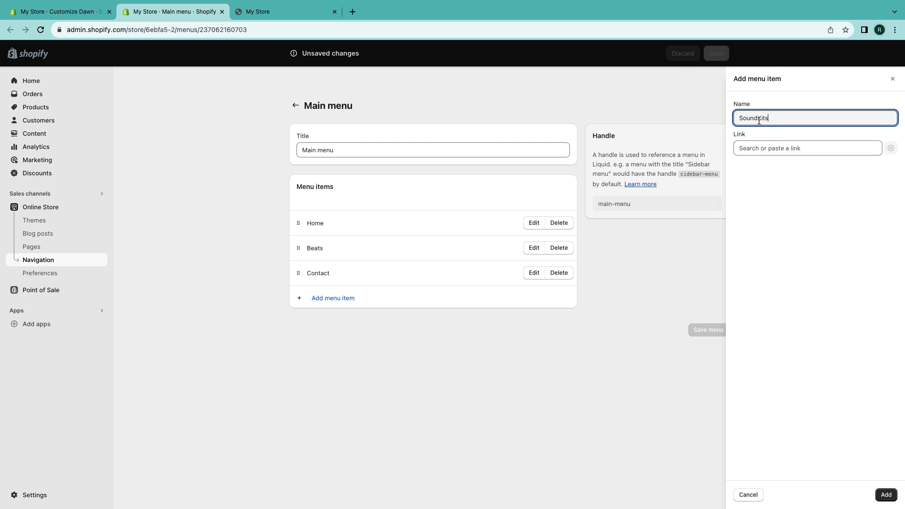
click(768, 149)
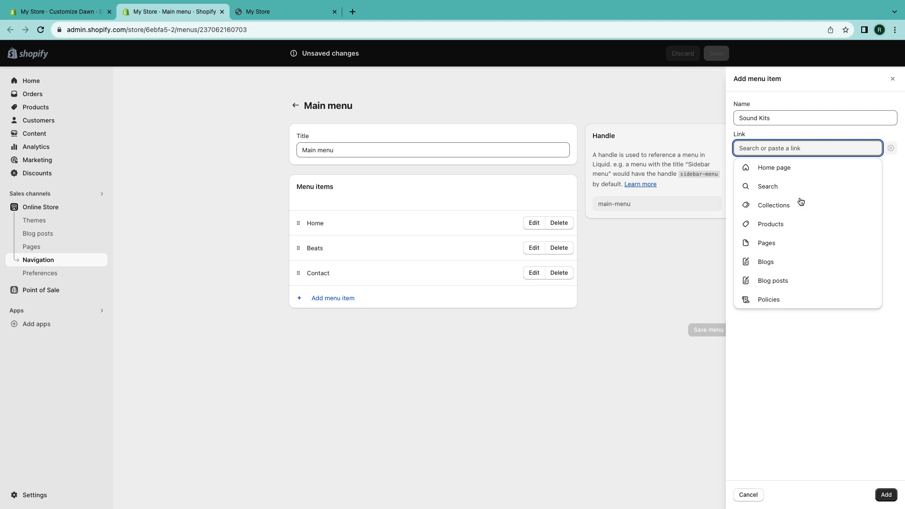
click(784, 229)
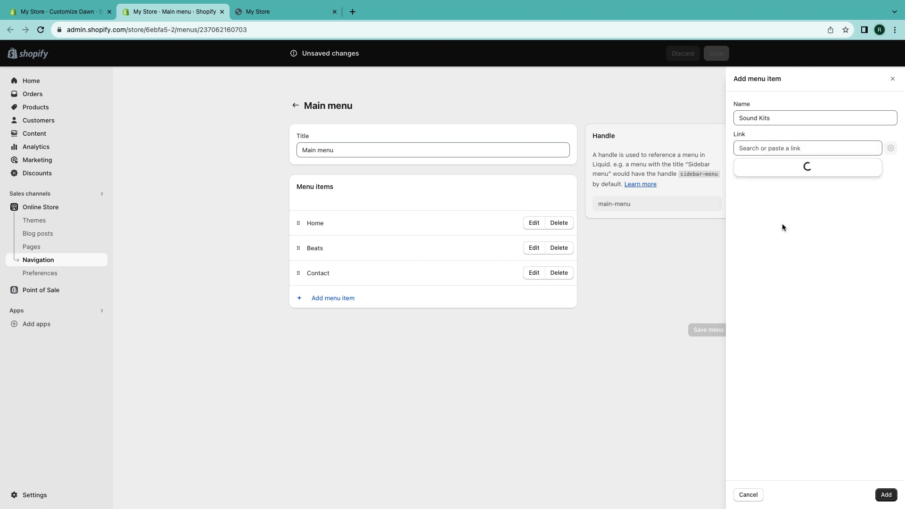
click(890, 495)
click(802, 149)
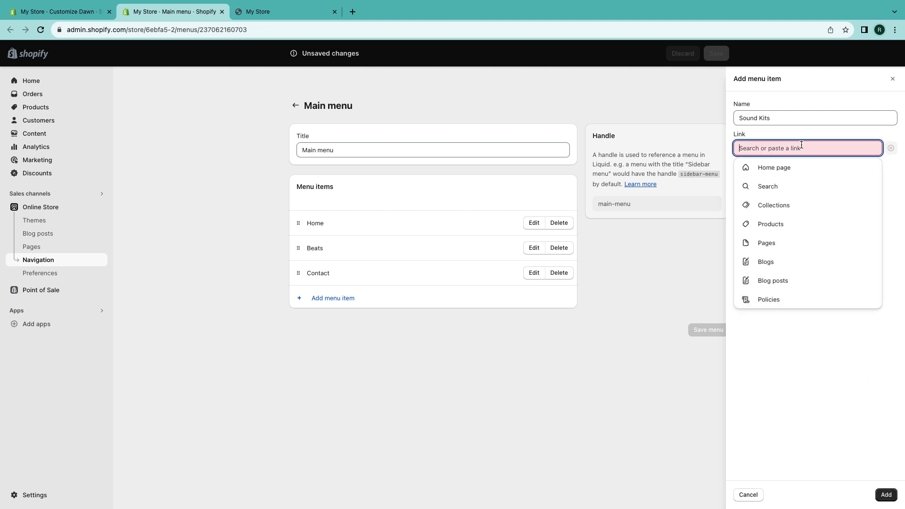
click(772, 226)
click(775, 186)
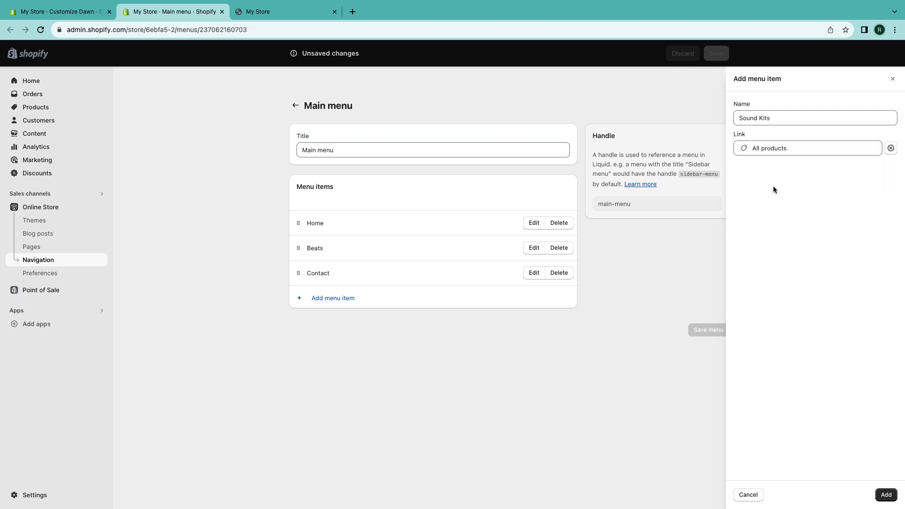
click(886, 496)
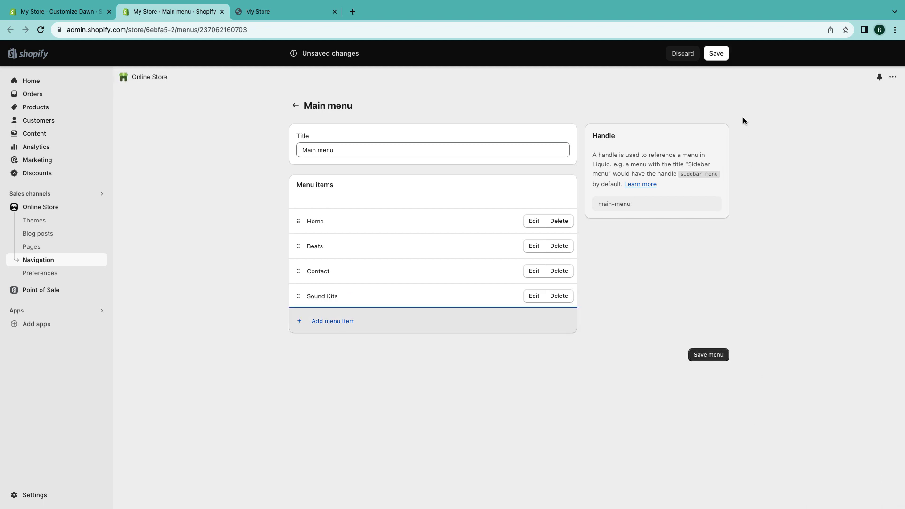
click(717, 53)
Hide the announcement bar in the theme editor
click(51, 11)
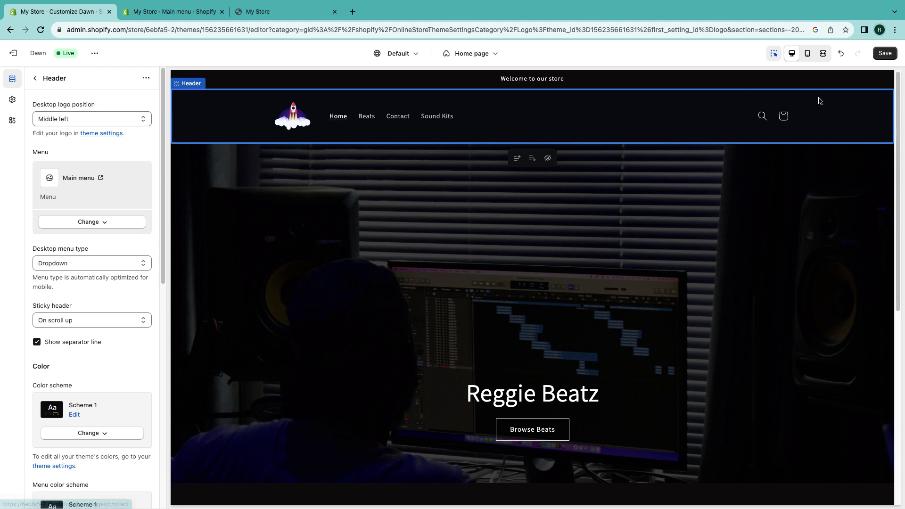
click(641, 79)
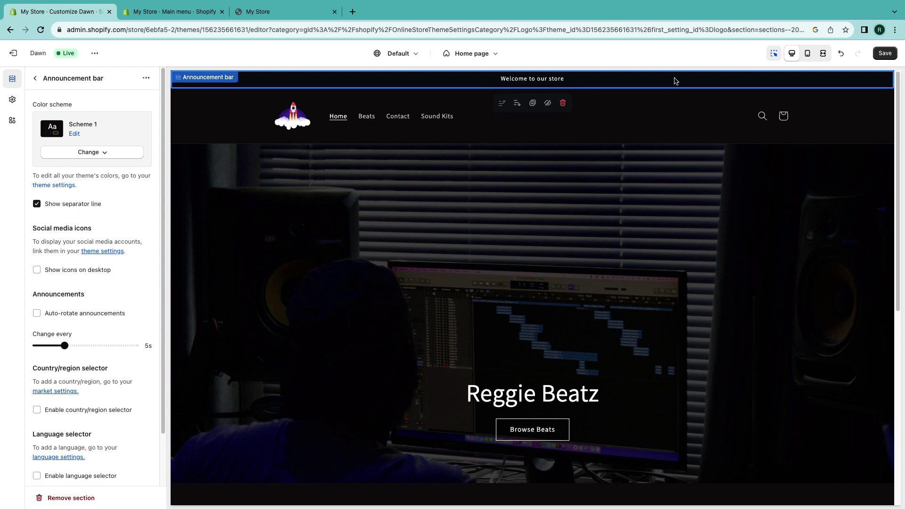
click(550, 107)
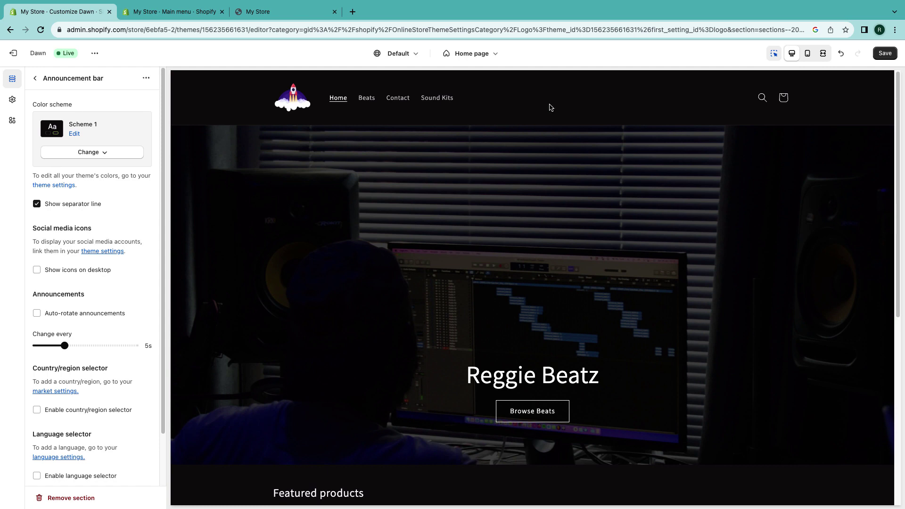
scroll(550, 107, down, 7)
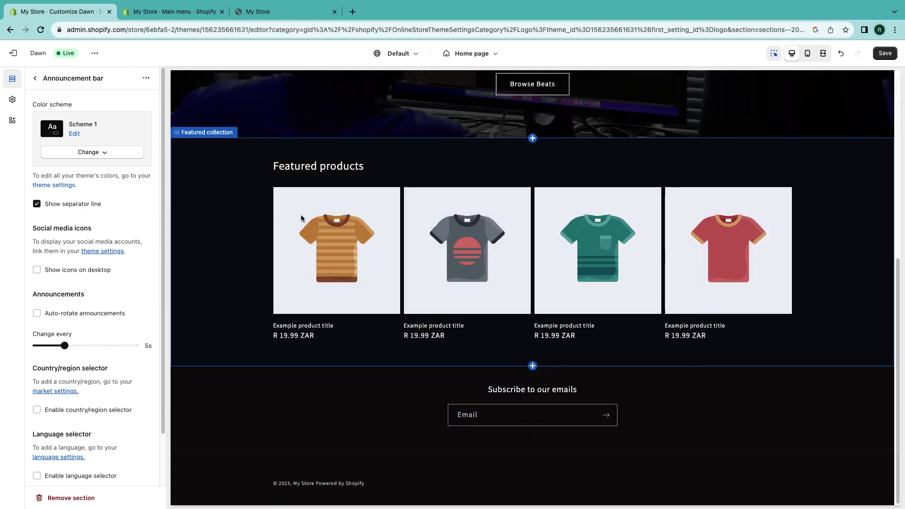
scroll(410, 239, up, 1)
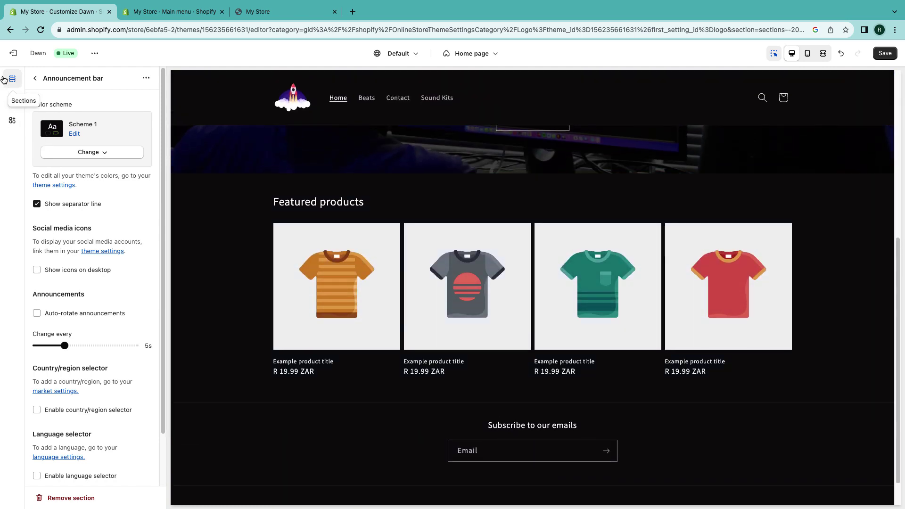
scroll(410, 179, up, 5)
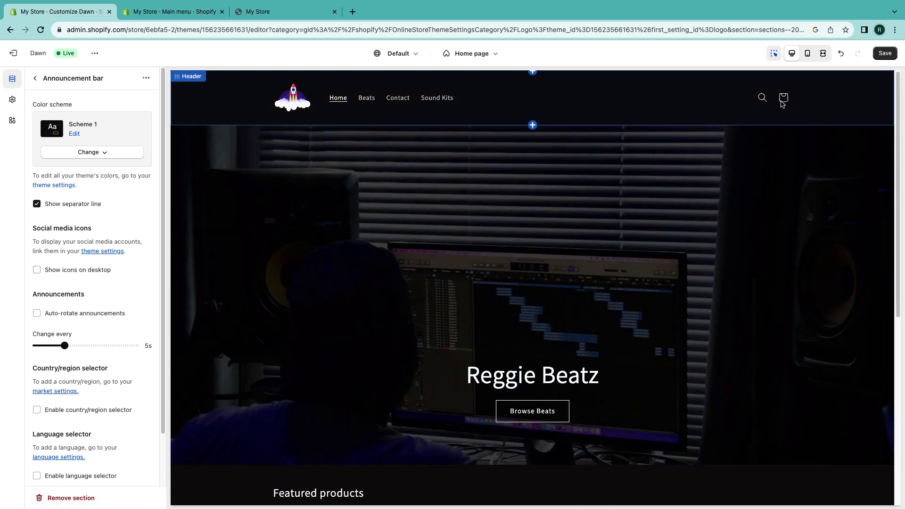
Save the theme changes and exit the theme editor to the Themes page
click(886, 55)
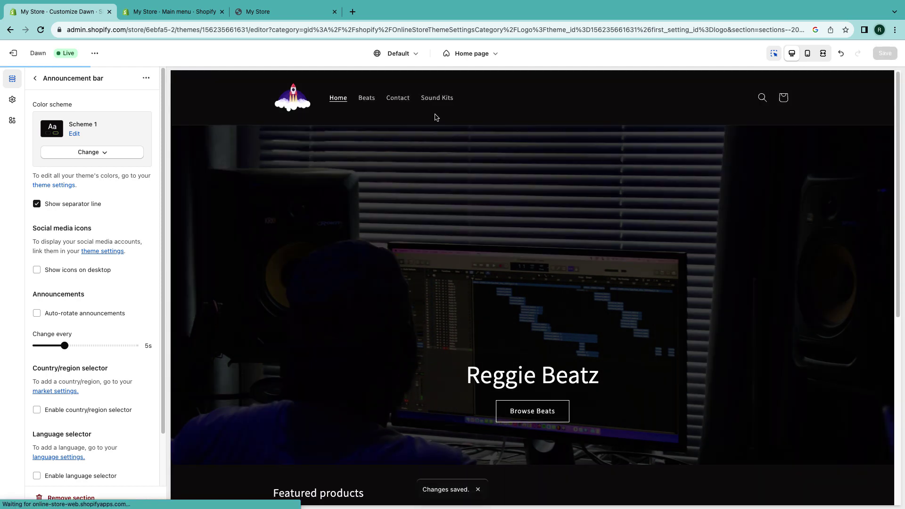
click(36, 79)
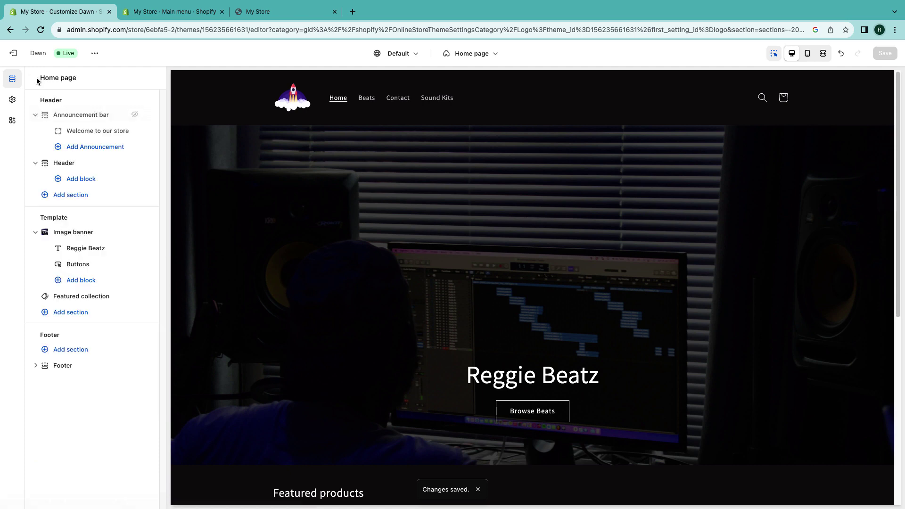
click(13, 53)
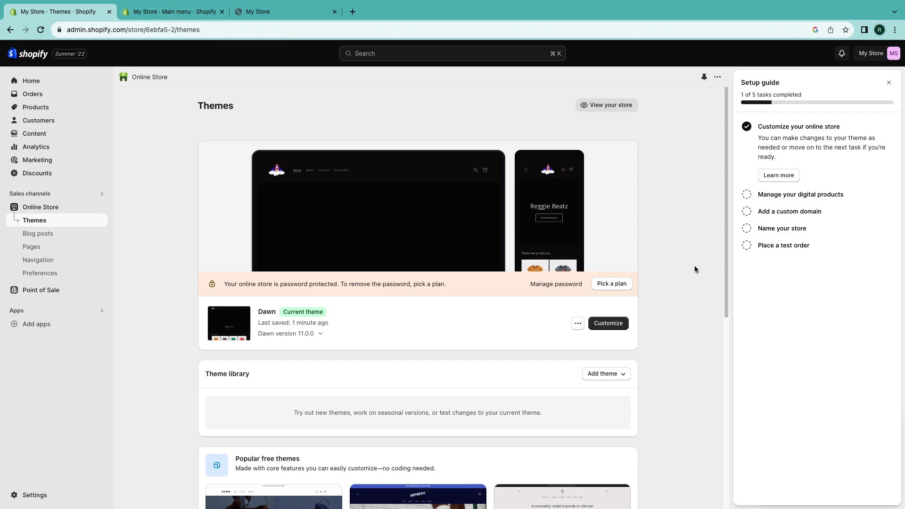
Search the Shopify App Store for 'tuneboom'
click(38, 325)
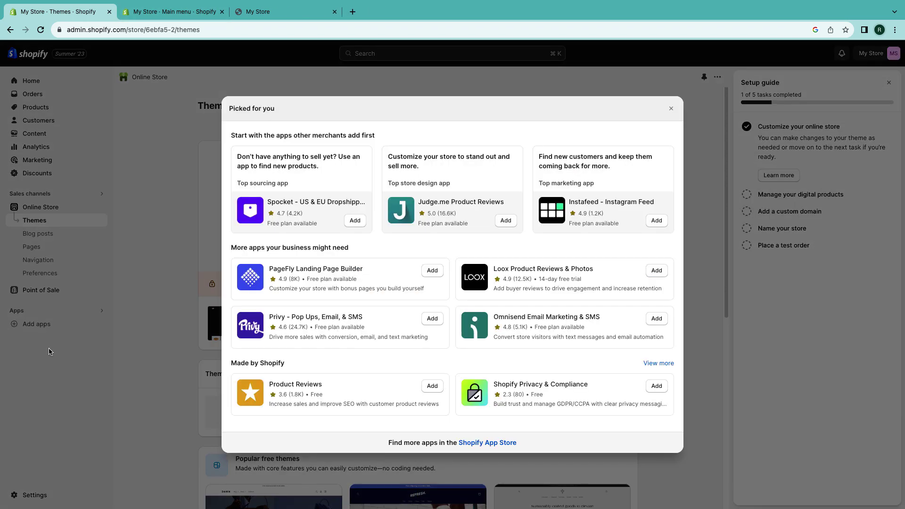
click(486, 443)
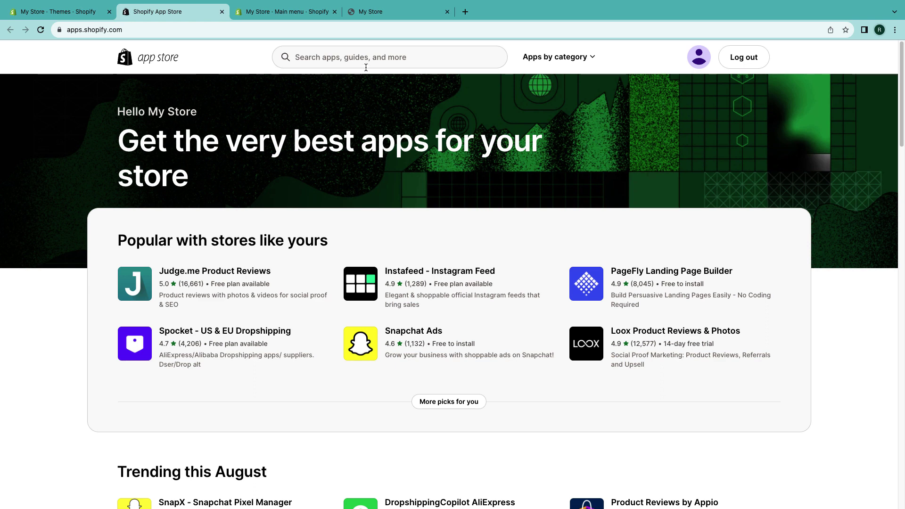
click(369, 65)
text(tuneboom)
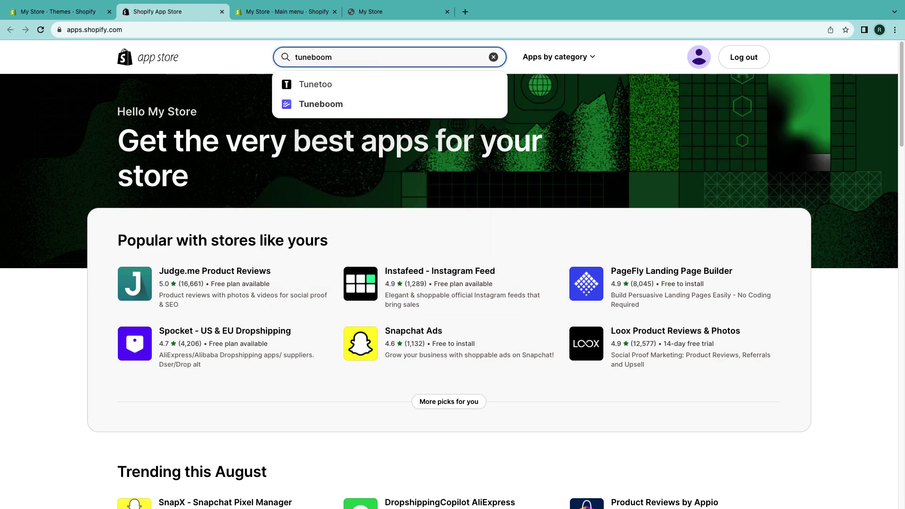
key(Return)
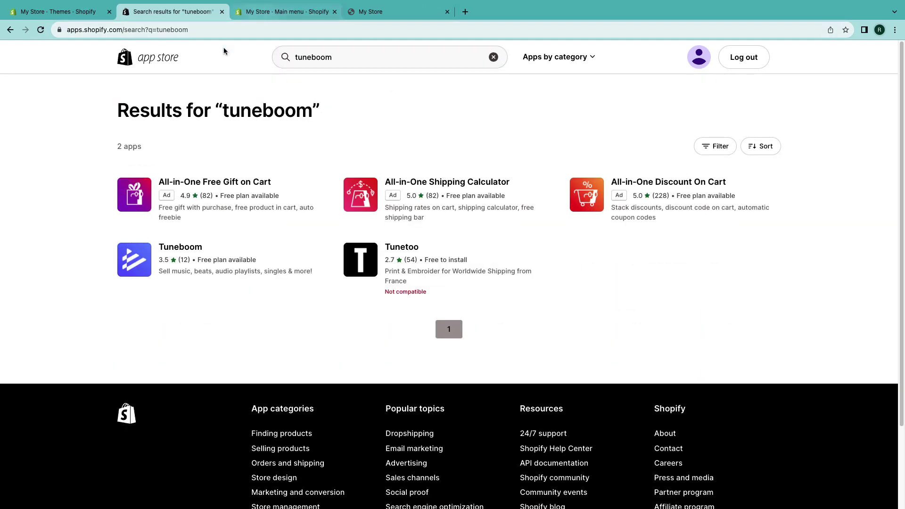
Install the Tuneboom app on the store, granting its requested permissions
click(185, 251)
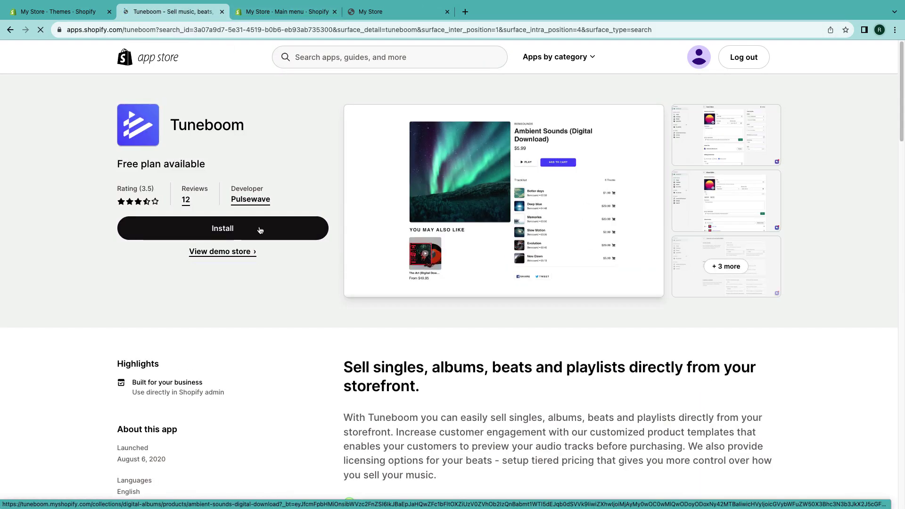
click(232, 230)
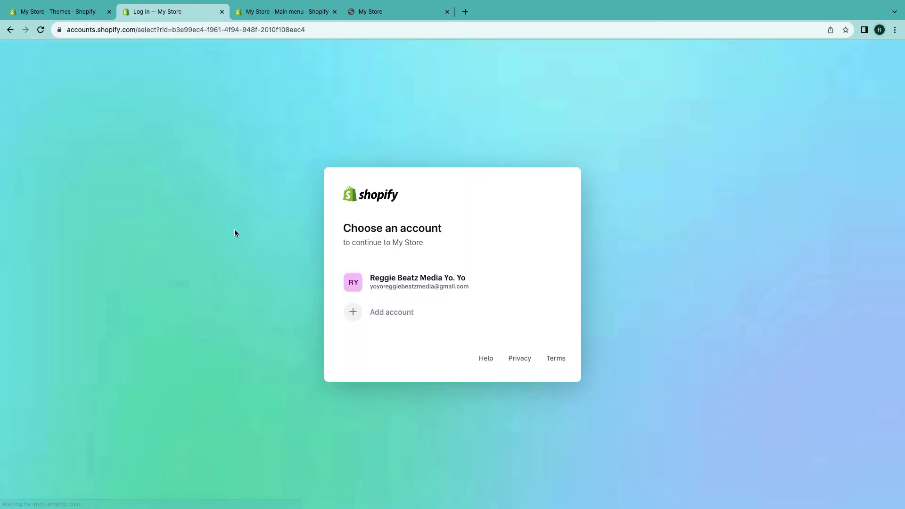
click(428, 288)
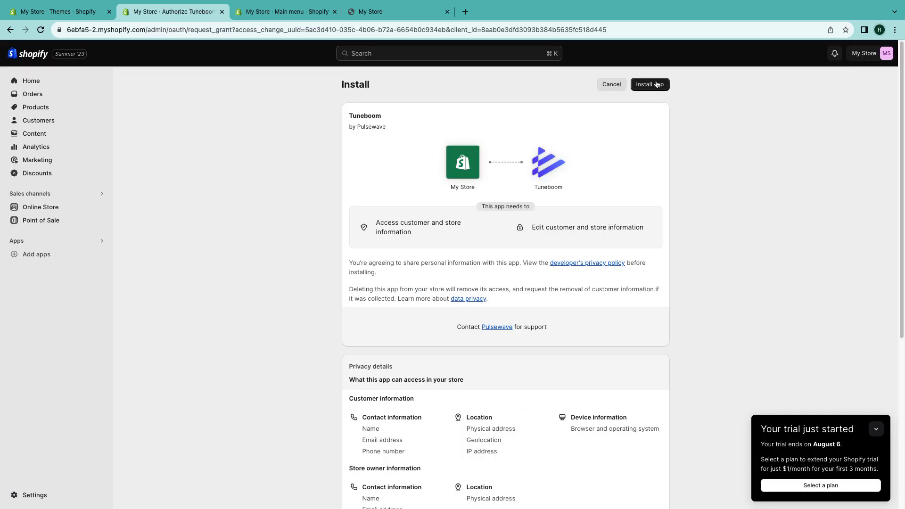
click(656, 88)
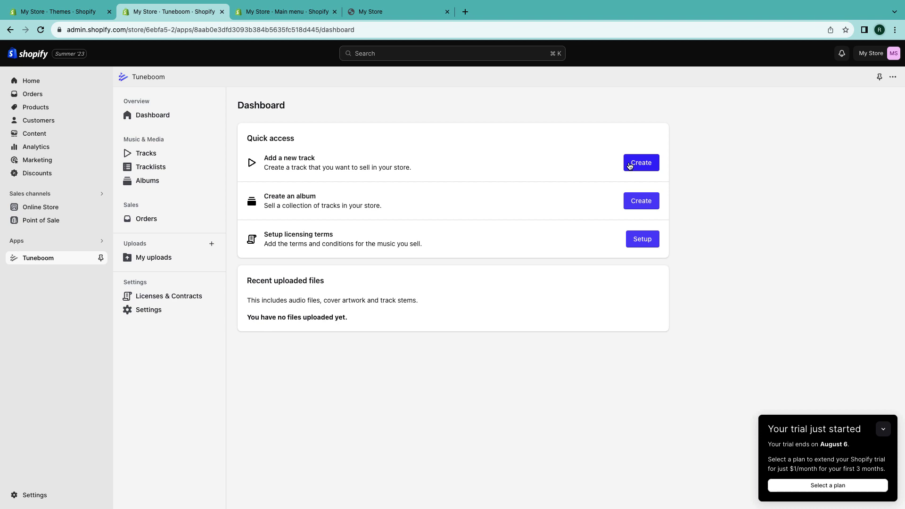
Create a new Tuneboom track titled 'Boomin'
click(657, 169)
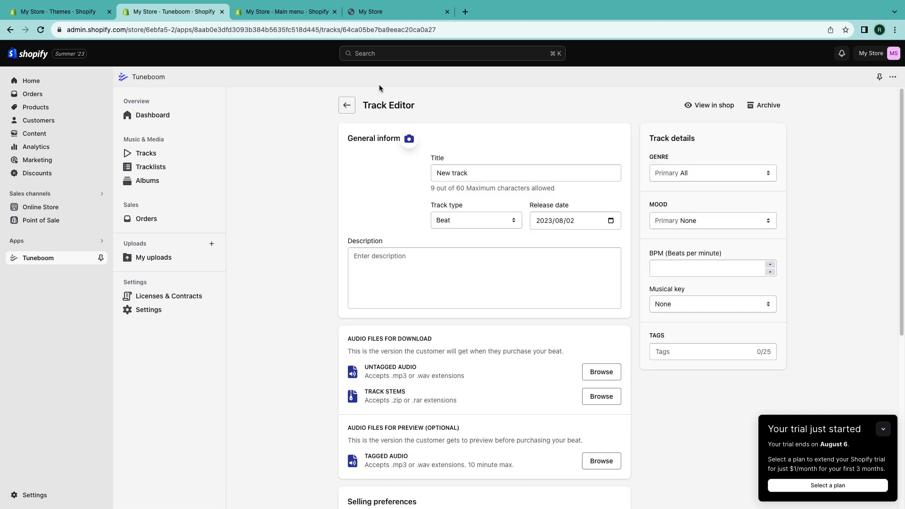
click(499, 173)
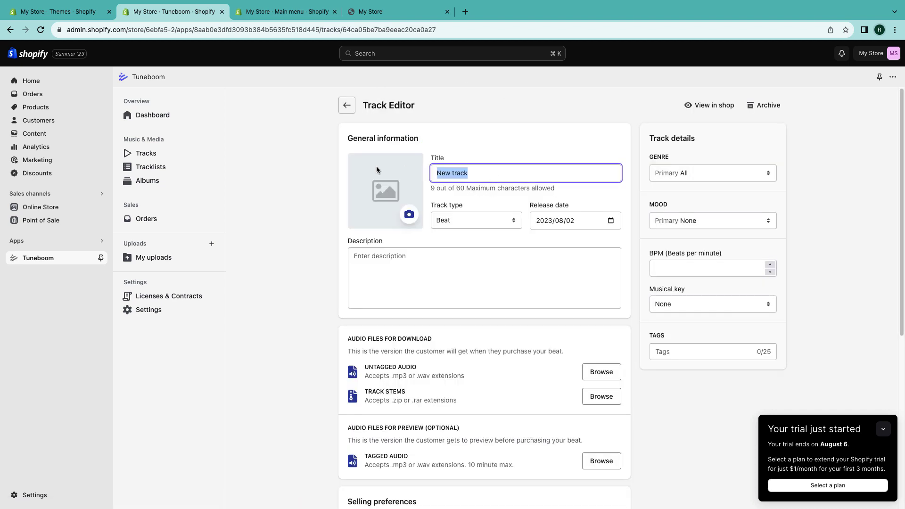
text(Boomin)
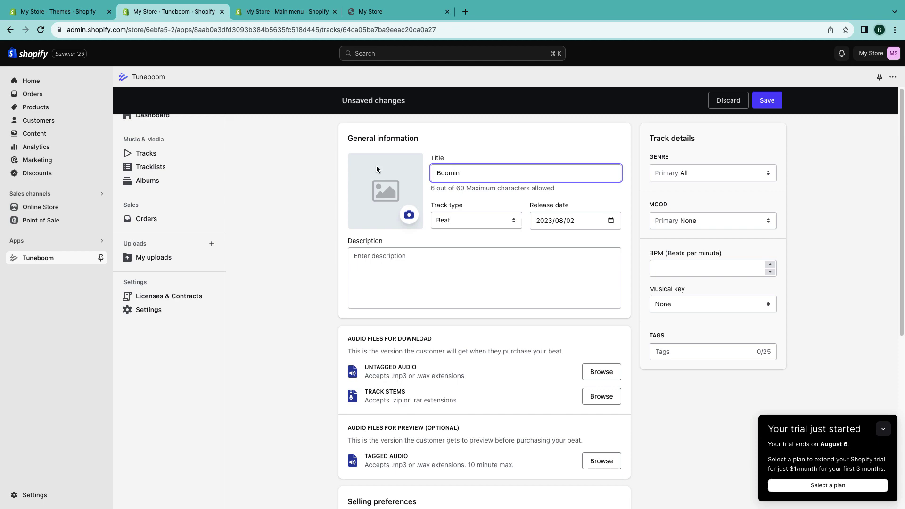
Upload specter (9).png as the track's artwork
click(408, 213)
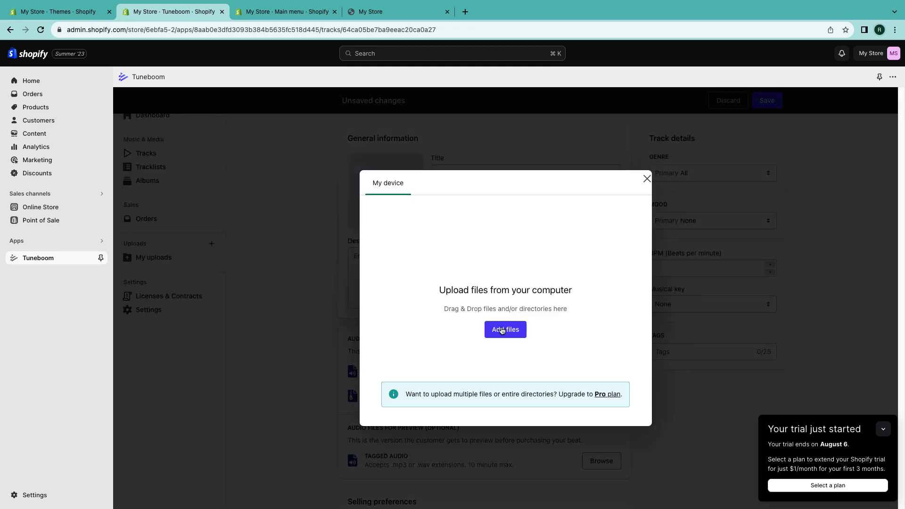
click(503, 330)
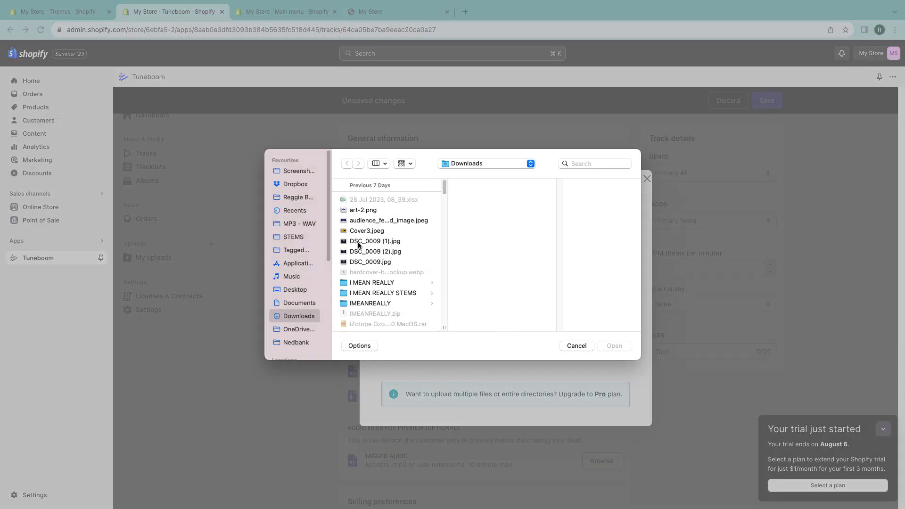
scroll(358, 244, down, 5)
click(363, 326)
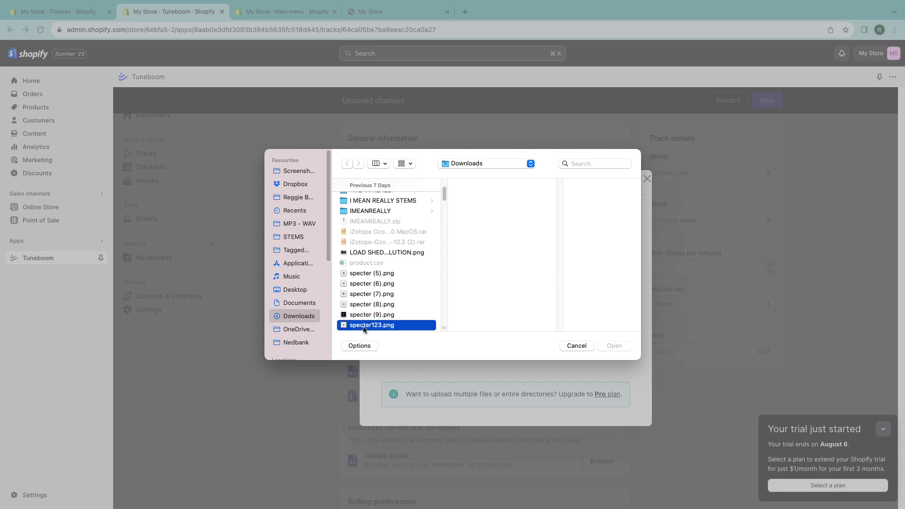
click(366, 315)
click(624, 352)
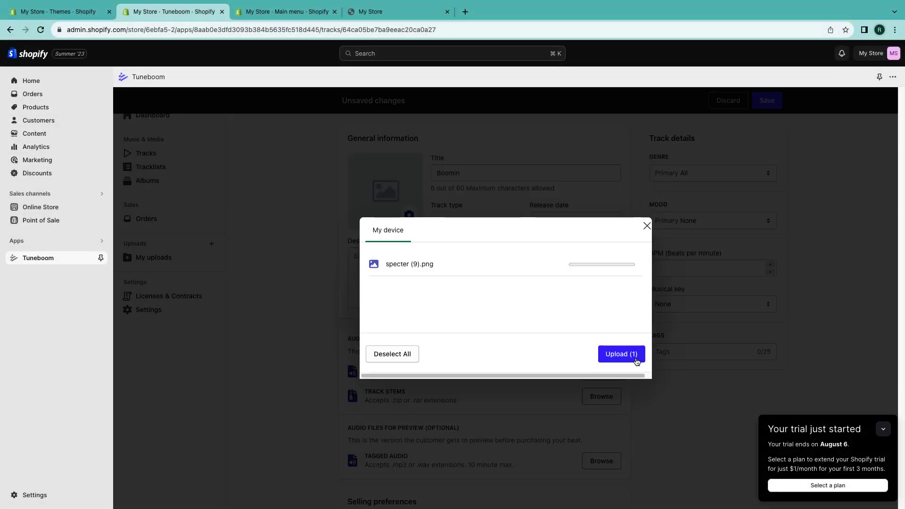
click(637, 361)
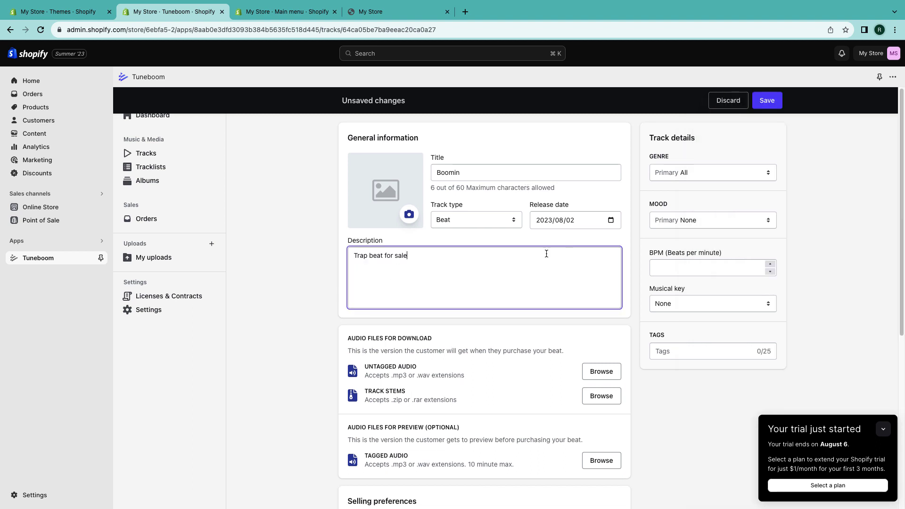
scroll(481, 297, down, 3)
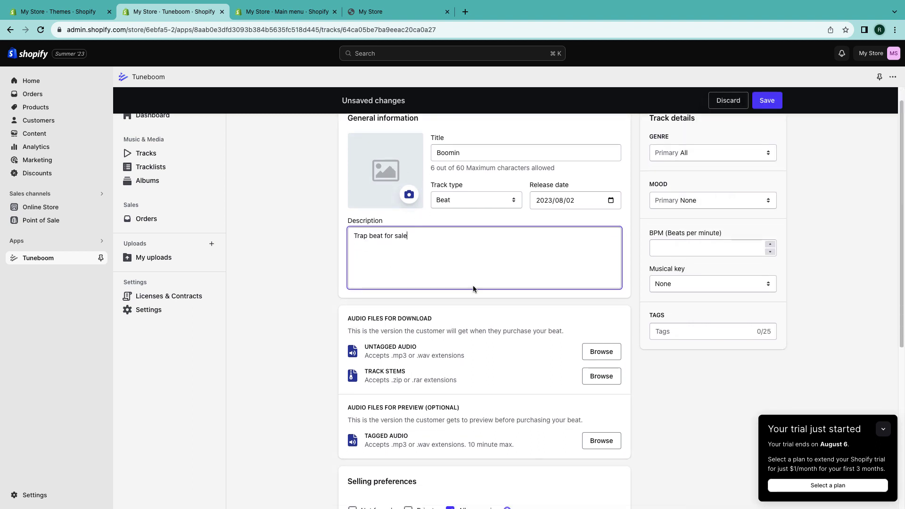
drag(345, 197, 516, 326)
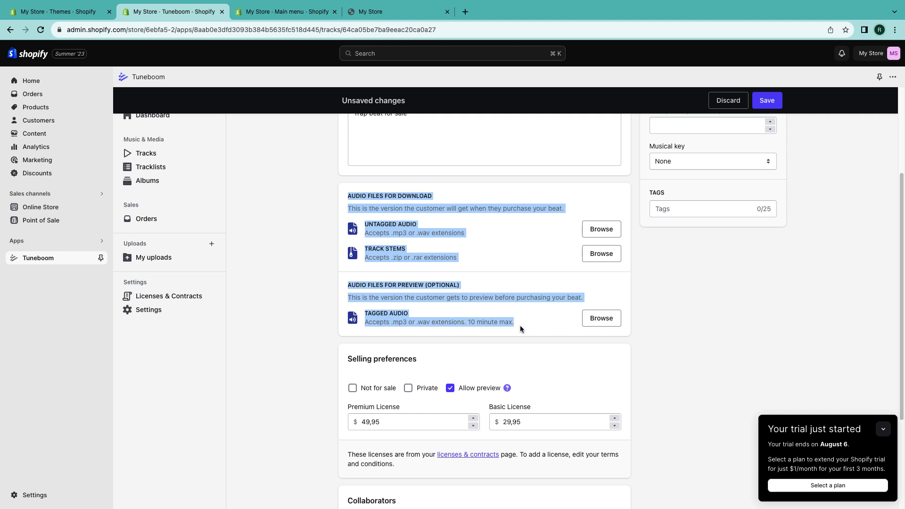
click(502, 226)
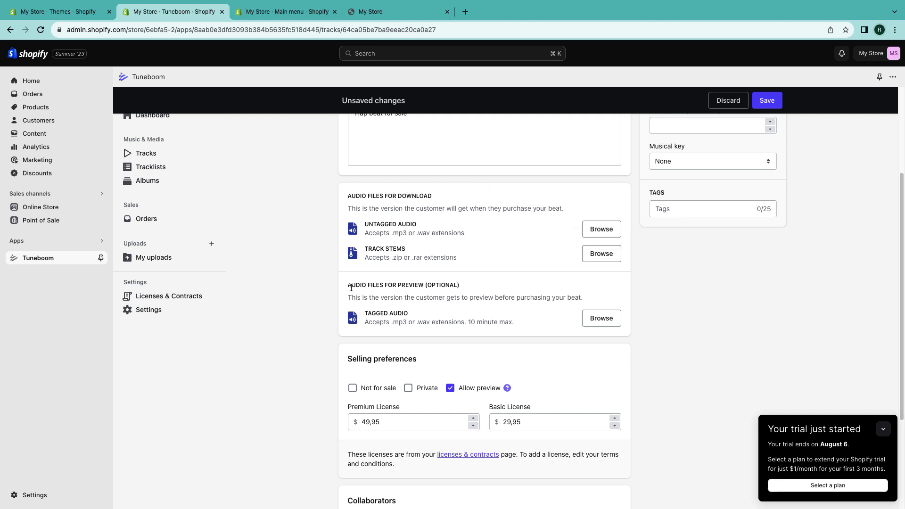
Upload Down to Business.mp3 from the MP3 - WAV folder as the tagged preview audio
click(601, 319)
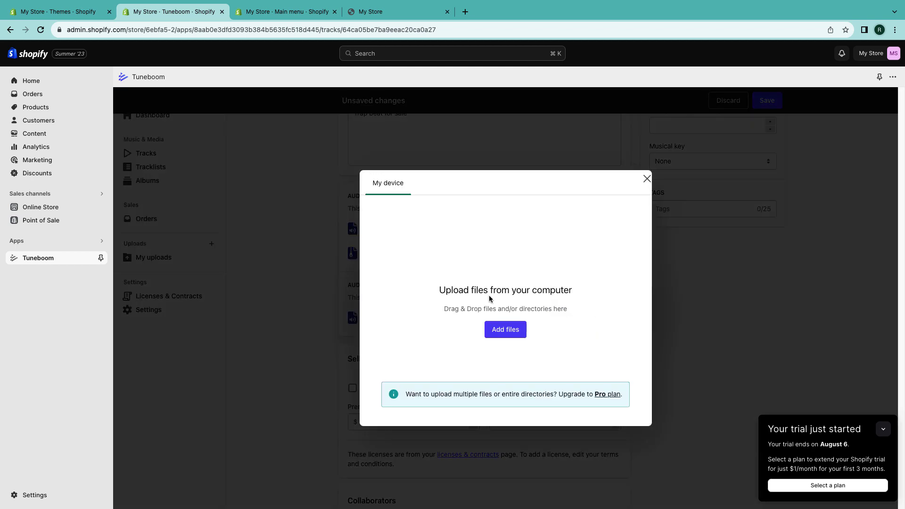
click(503, 331)
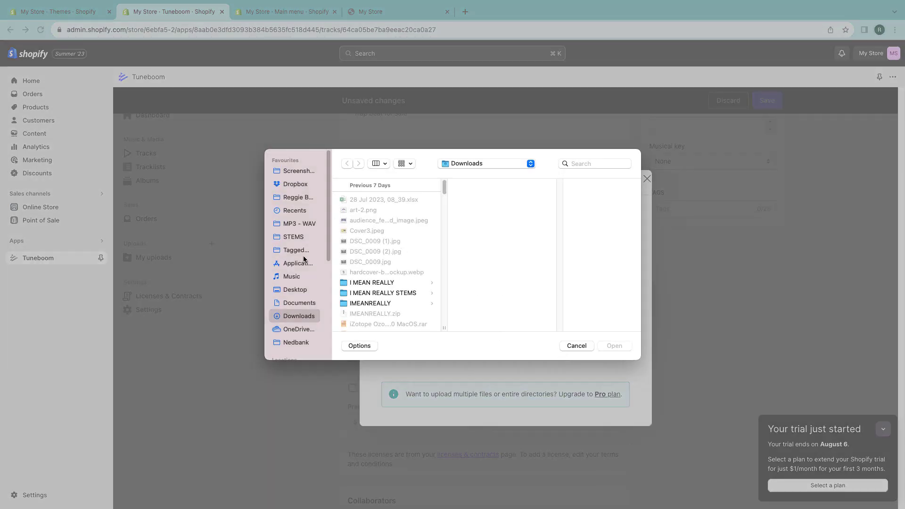
click(299, 223)
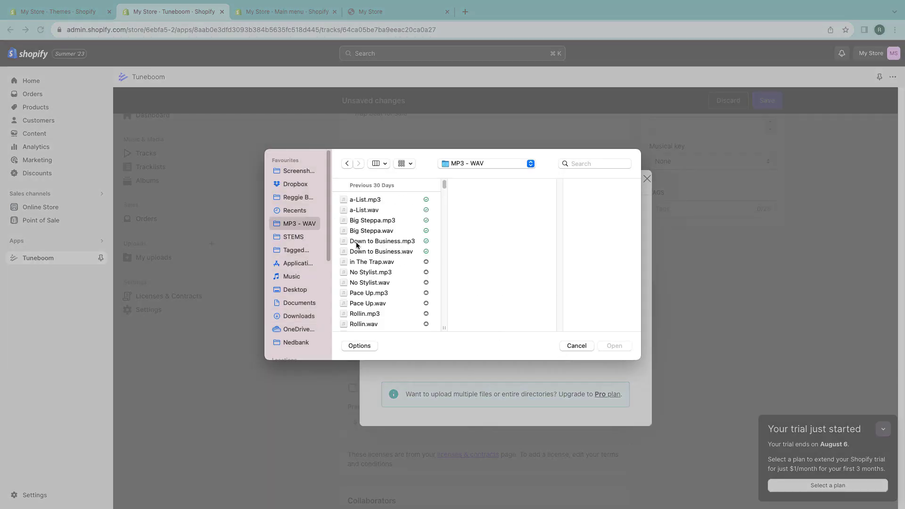
click(394, 242)
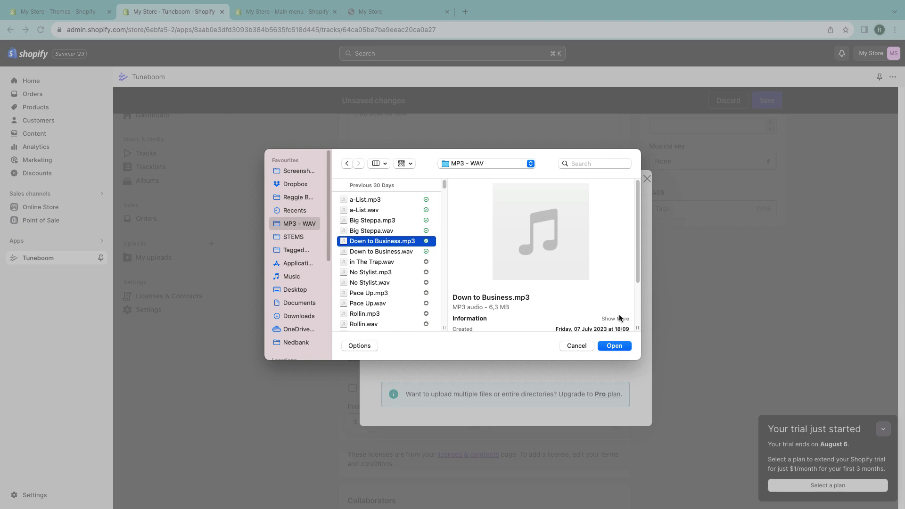
click(614, 347)
click(618, 352)
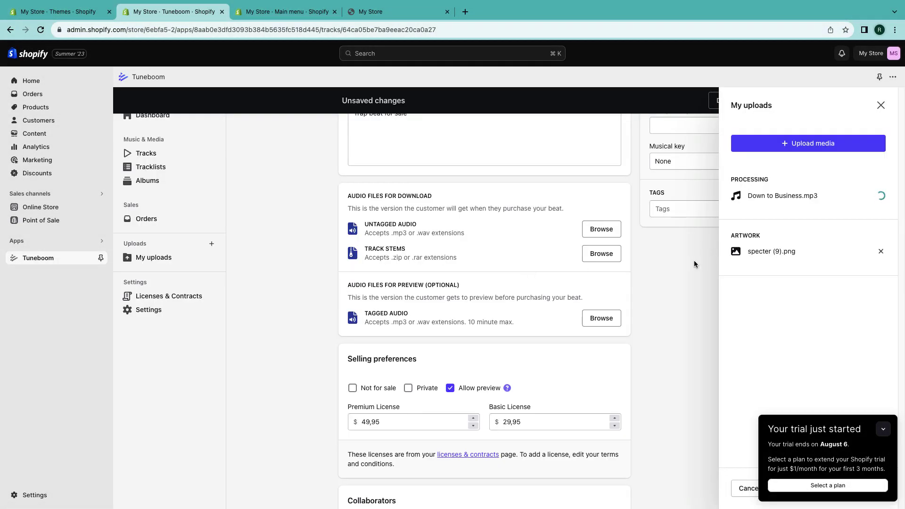
click(665, 292)
Set genre Hip Hop/Trap, mood Calm, 168 BPM and musical key F-sharp major
scroll(391, 273, up, 3)
click(693, 174)
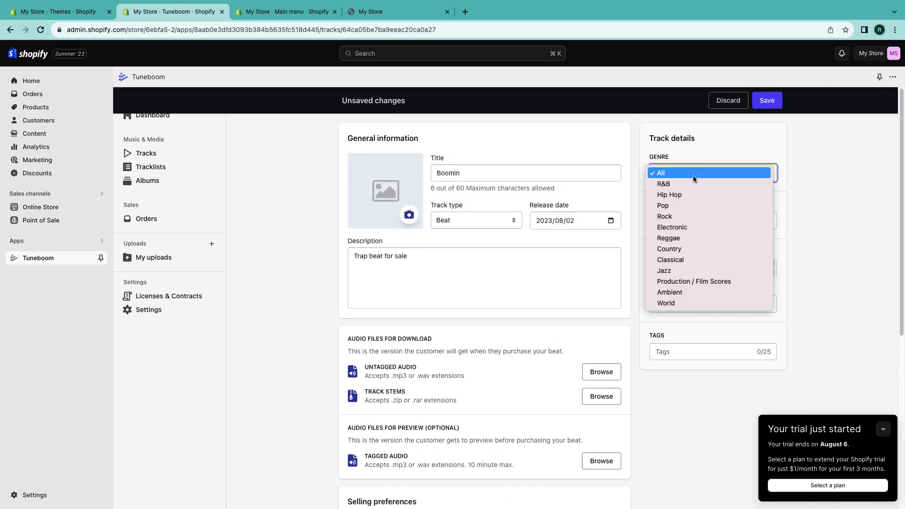
click(681, 196)
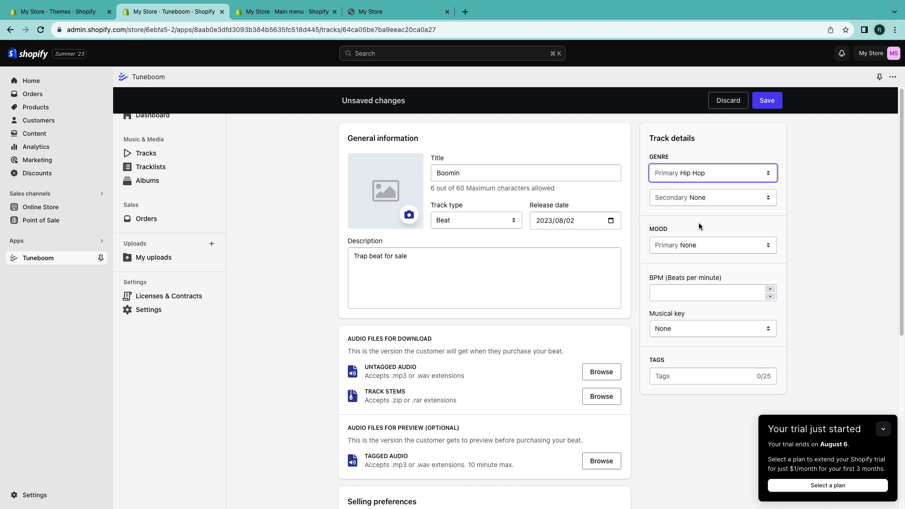
click(702, 199)
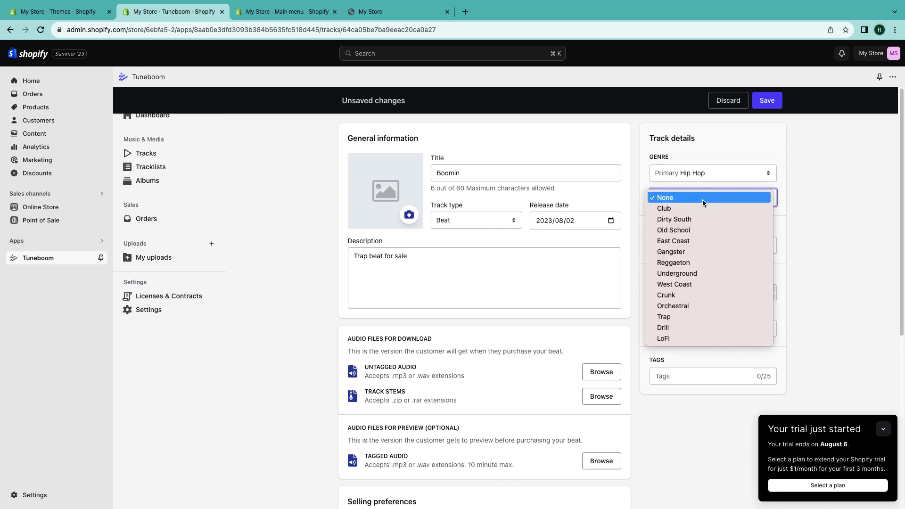
click(673, 319)
click(691, 245)
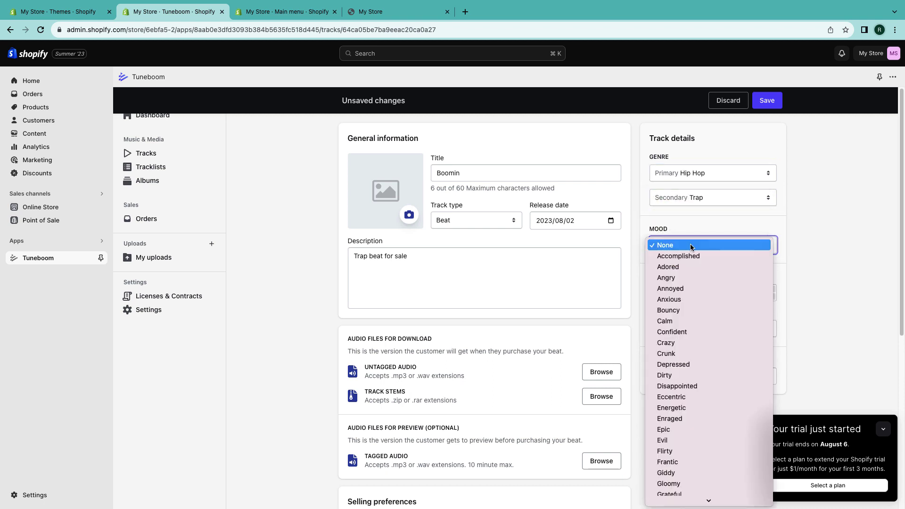
scroll(688, 283, down, 1)
click(679, 313)
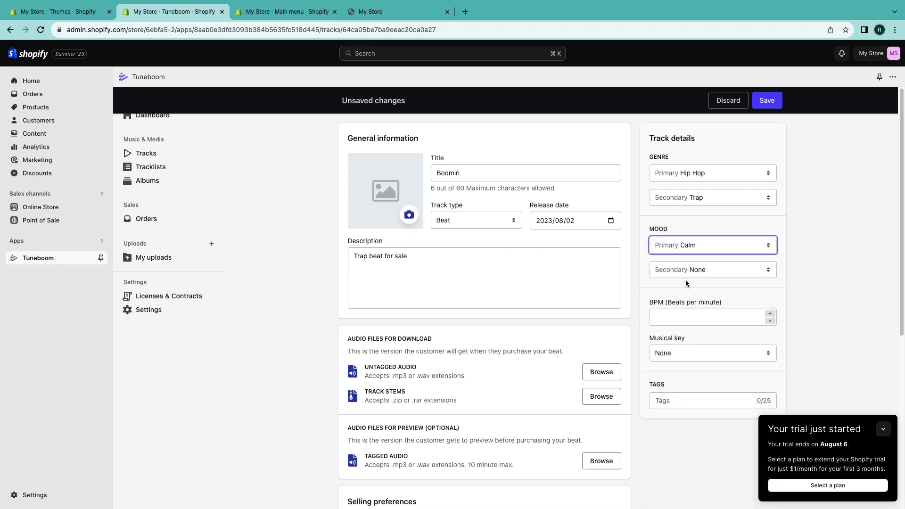
click(672, 317)
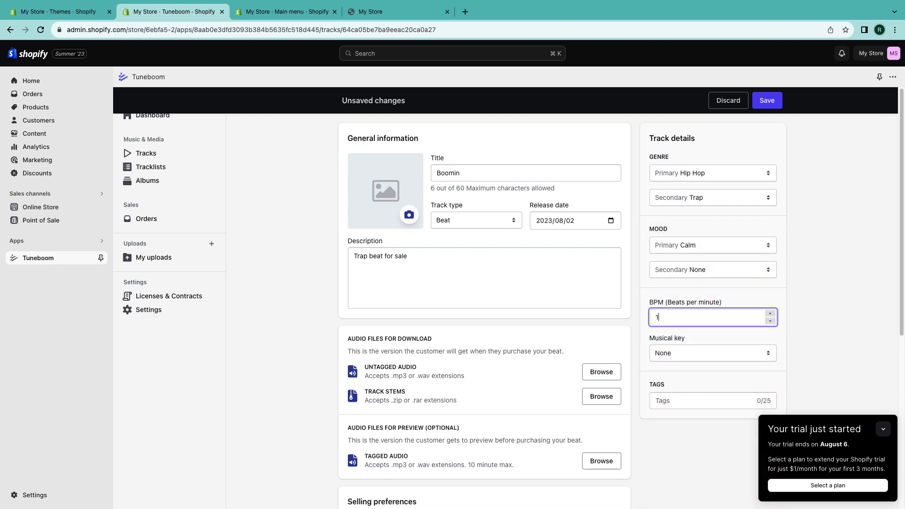
click(669, 353)
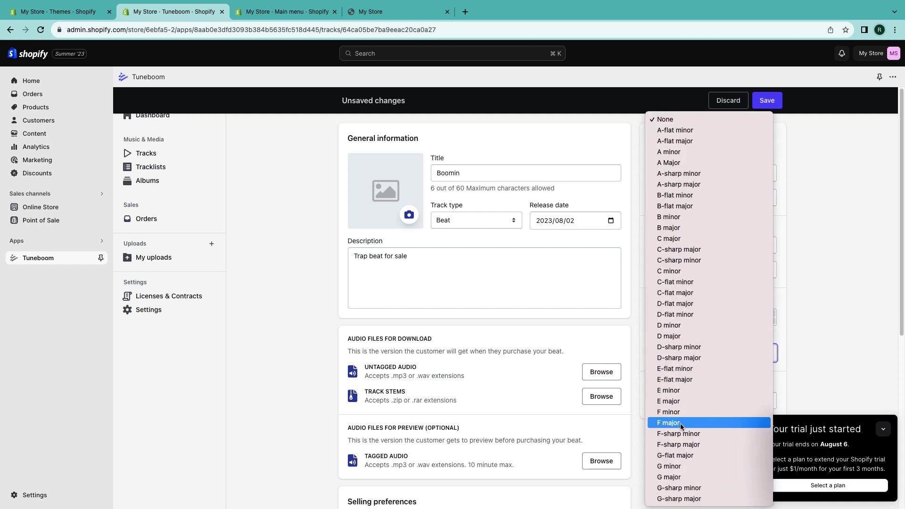
click(901, 343)
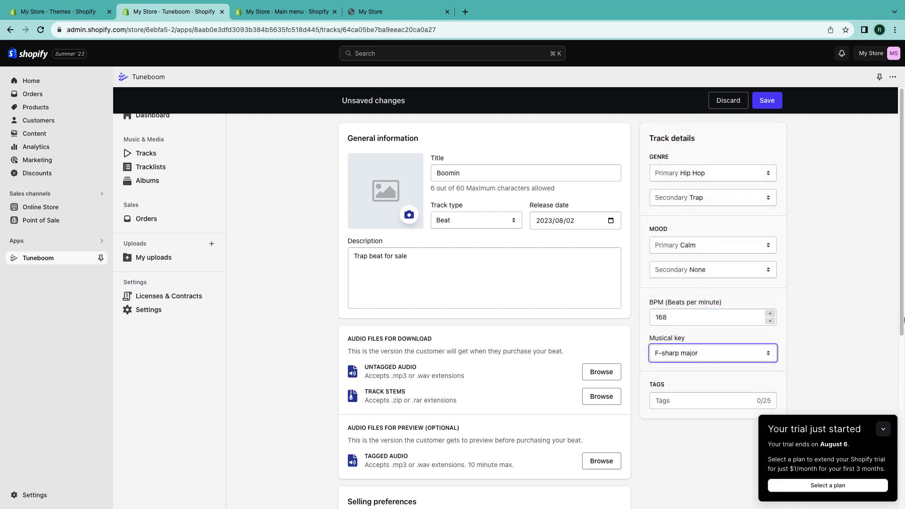
click(697, 406)
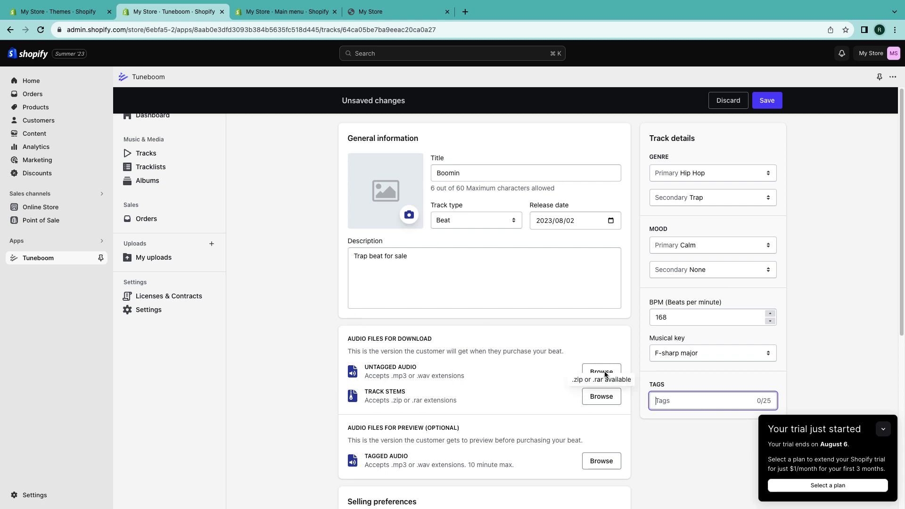
Upload a-List.mp3 through the downloadable audio upload window
click(600, 397)
click(506, 328)
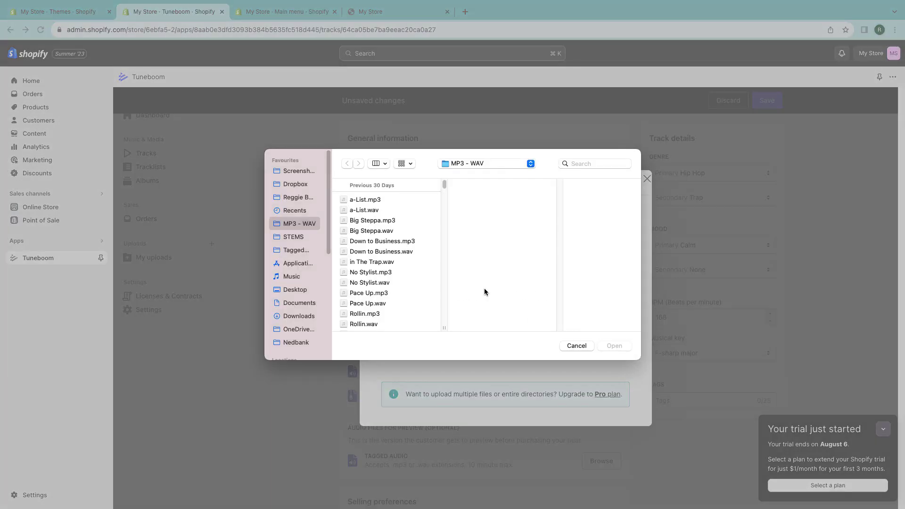
click(375, 209)
click(375, 201)
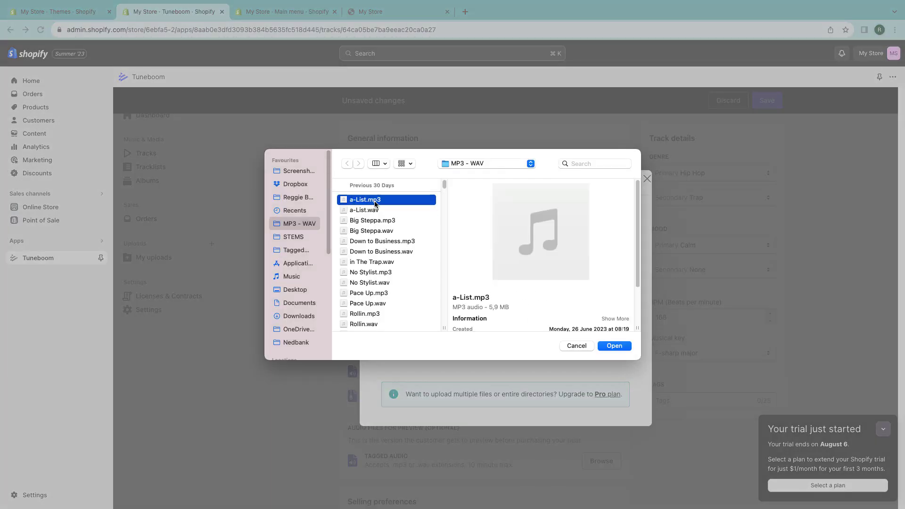
click(609, 347)
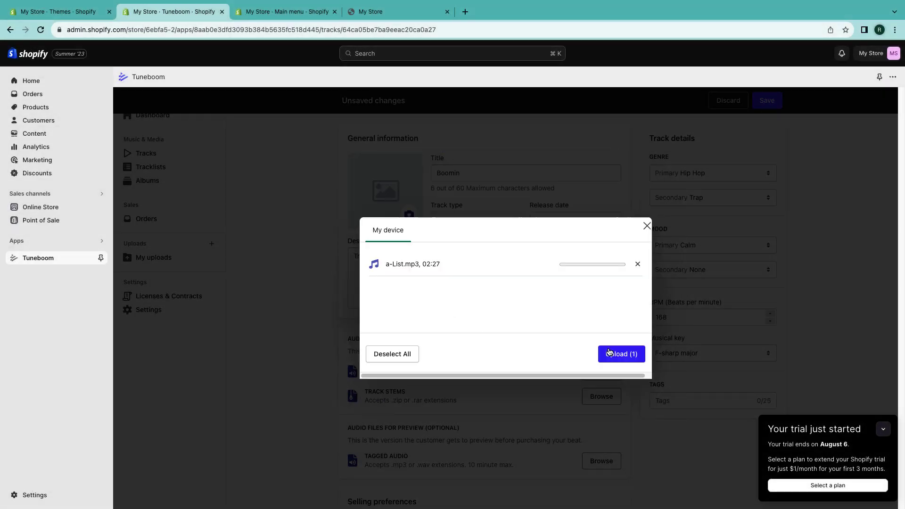
click(633, 357)
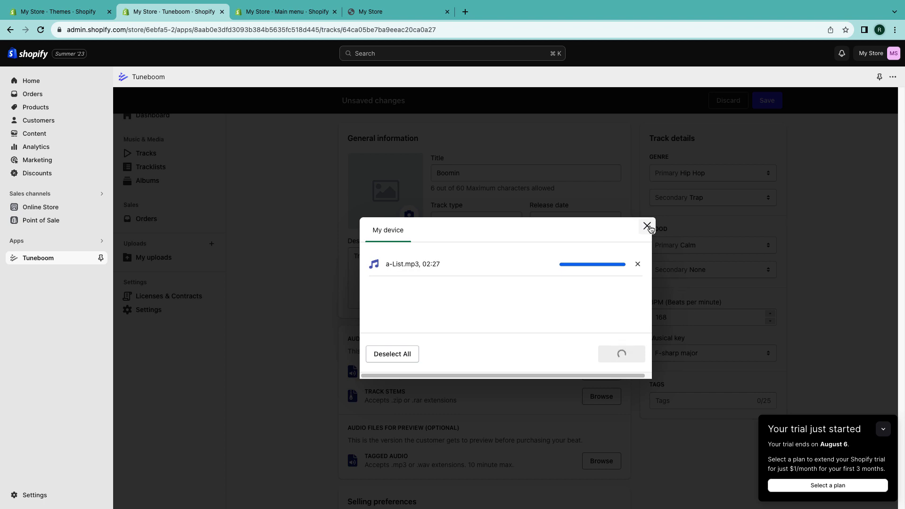
click(648, 226)
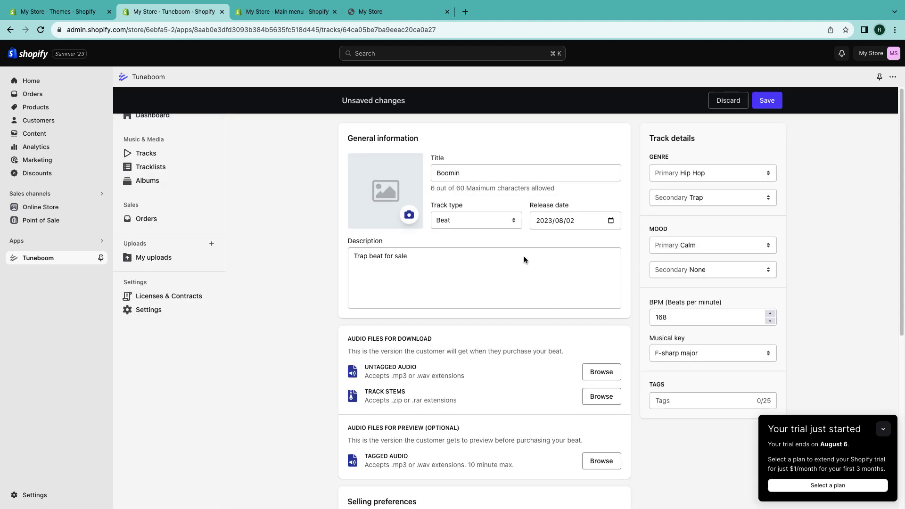
Select Down to Business.mp3 as both the download and preview audio
click(596, 371)
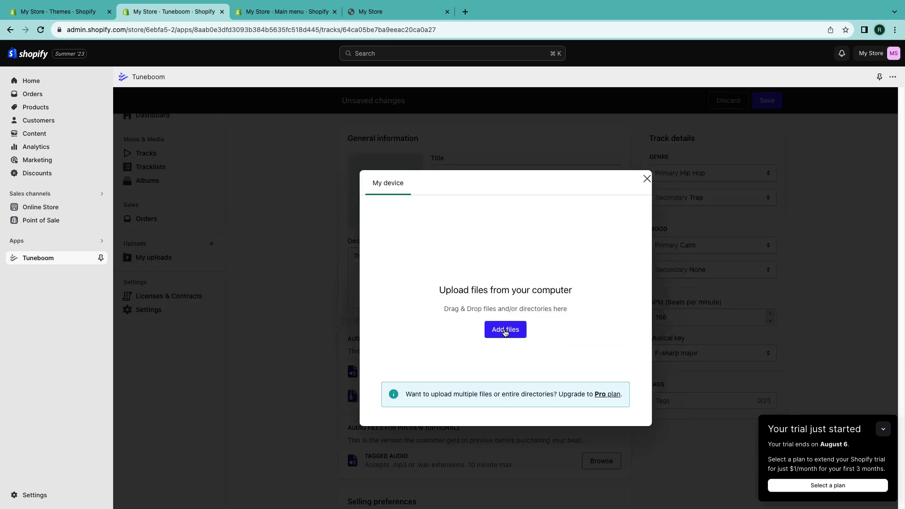
click(505, 330)
click(581, 346)
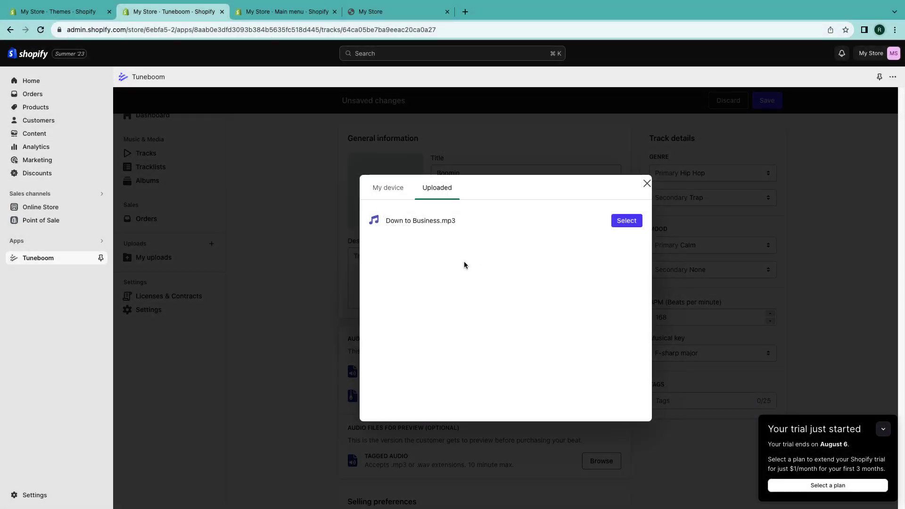
click(636, 222)
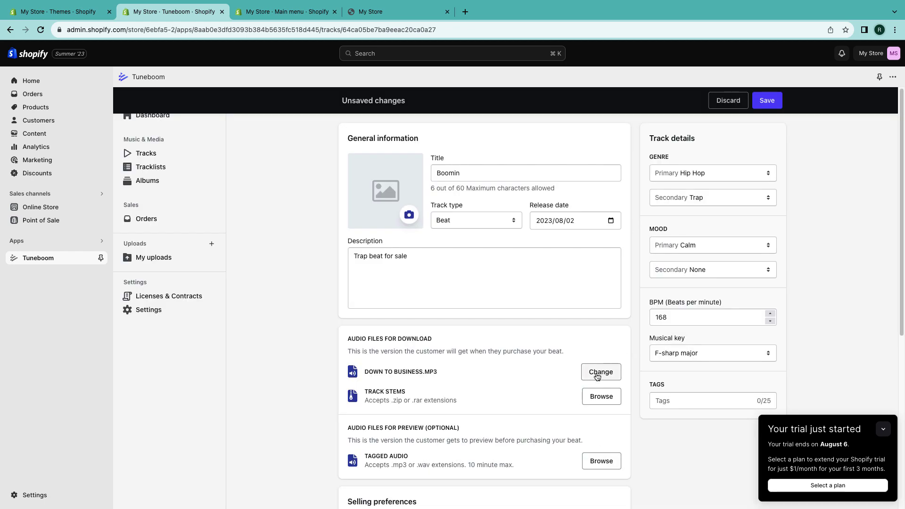
scroll(500, 370, down, 3)
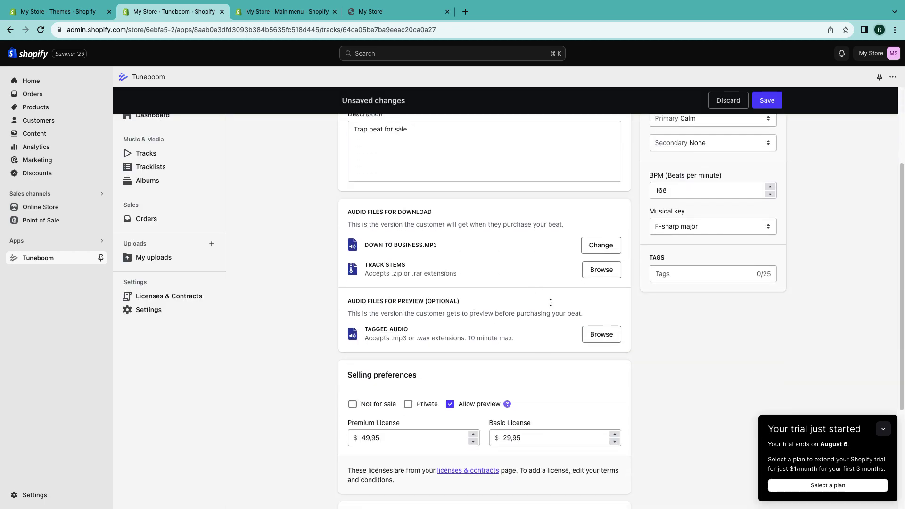
click(618, 336)
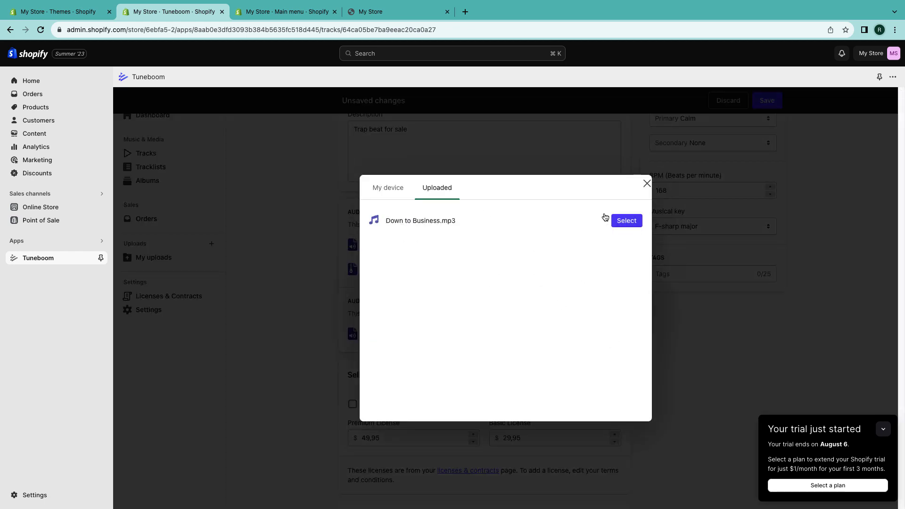
click(624, 223)
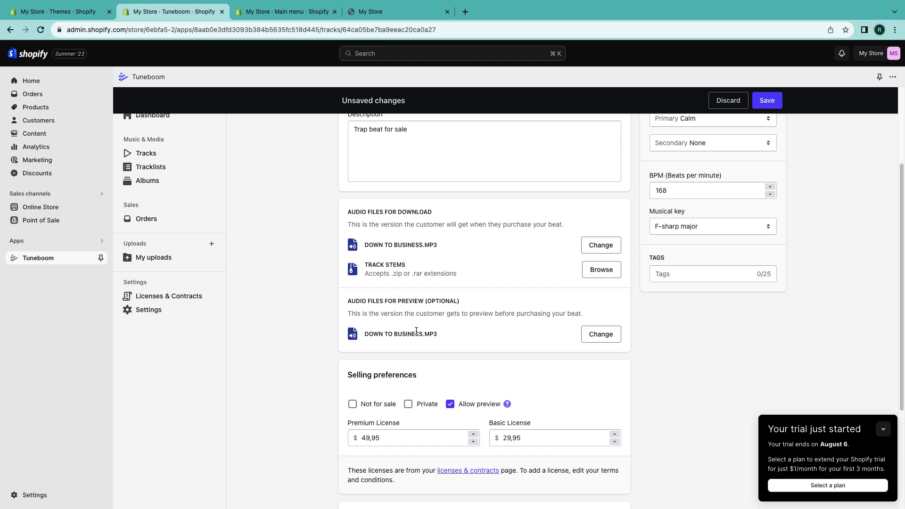
Set specter (9).png as the track's cover artwork
scroll(416, 330, up, 3)
click(409, 215)
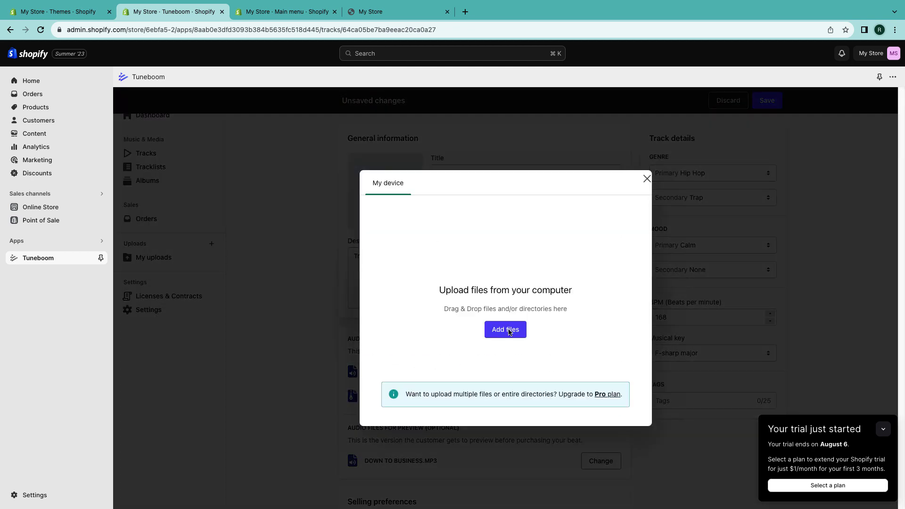
click(623, 223)
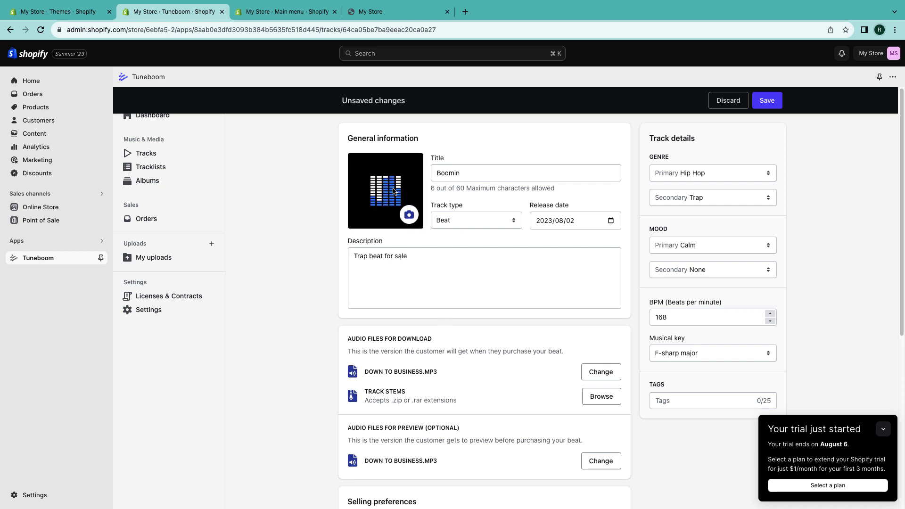
Save the Boomin track and return to the Tracks list
scroll(630, 418, down, 1)
scroll(630, 417, down, 6)
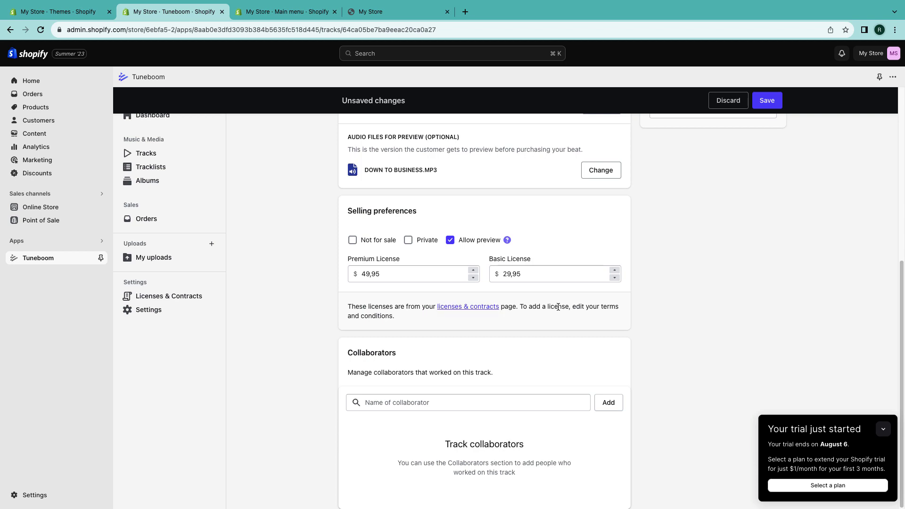
scroll(581, 304, up, 4)
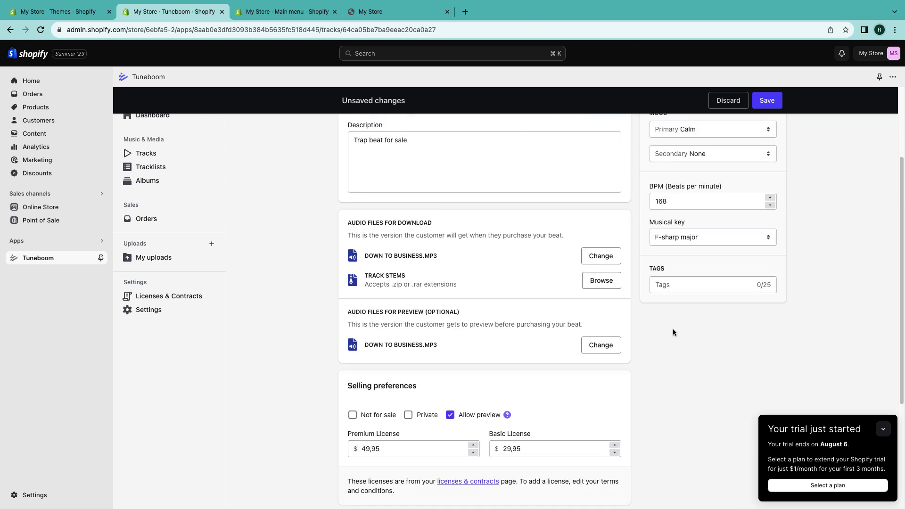
scroll(658, 269, up, 3)
click(768, 99)
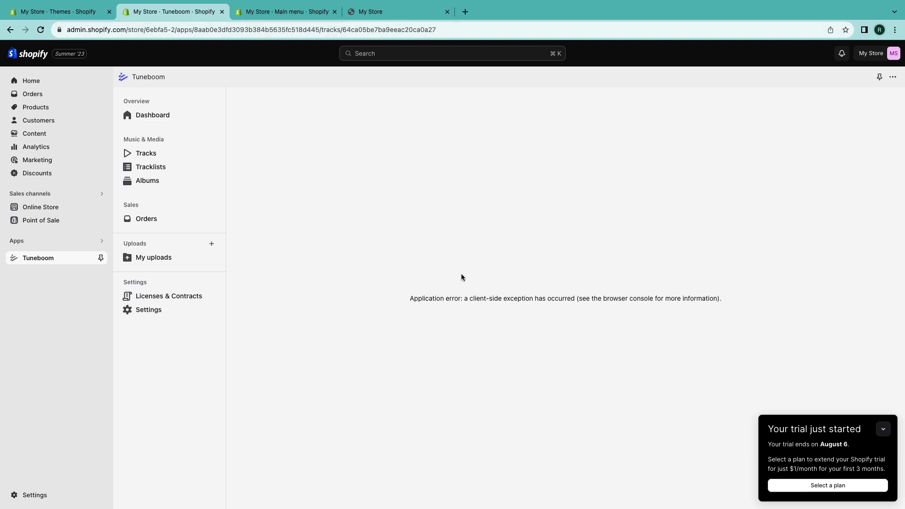
click(165, 156)
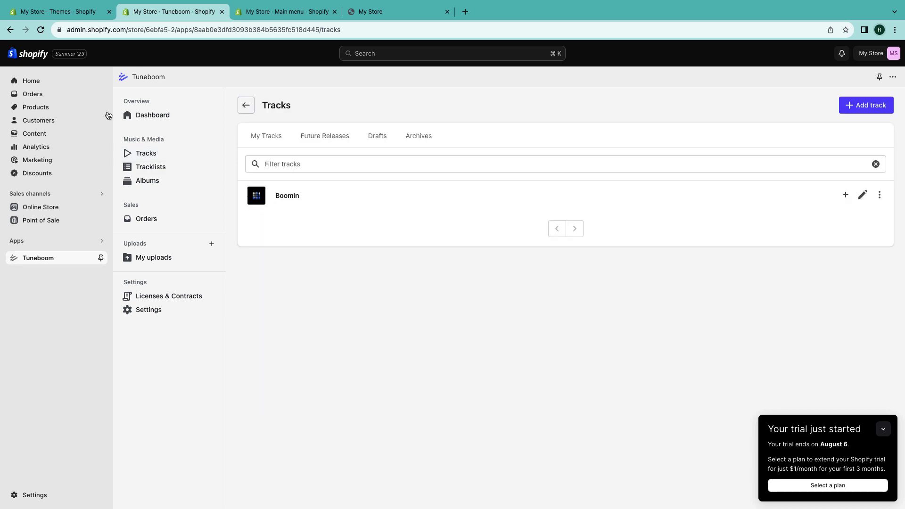
Open the live online store from the admin's Online Store section
click(31, 82)
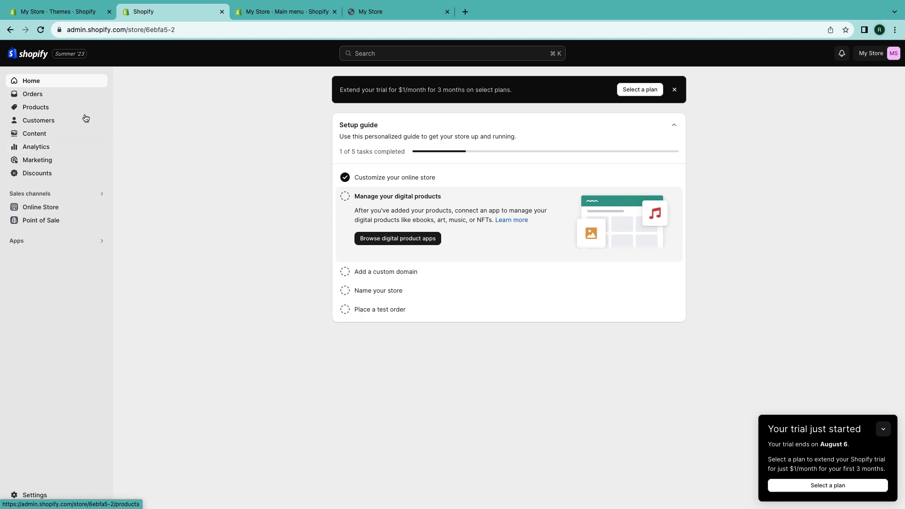
click(75, 209)
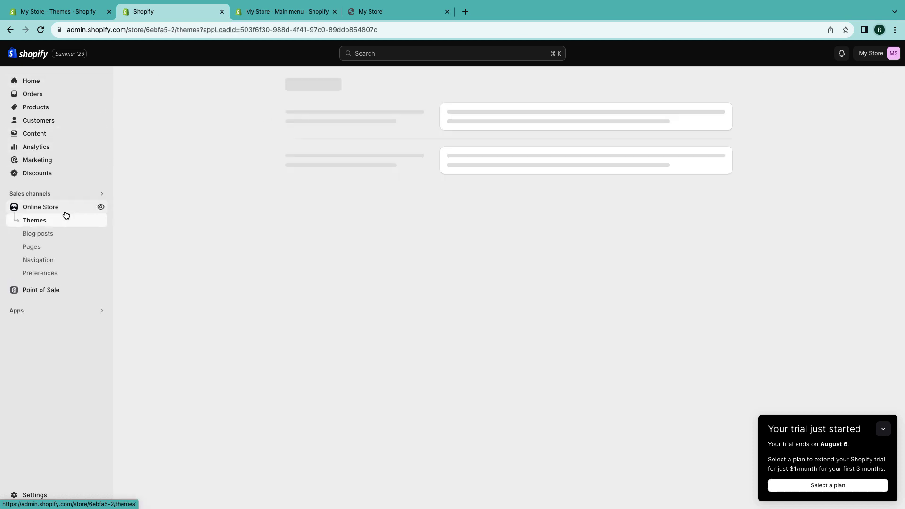
click(101, 207)
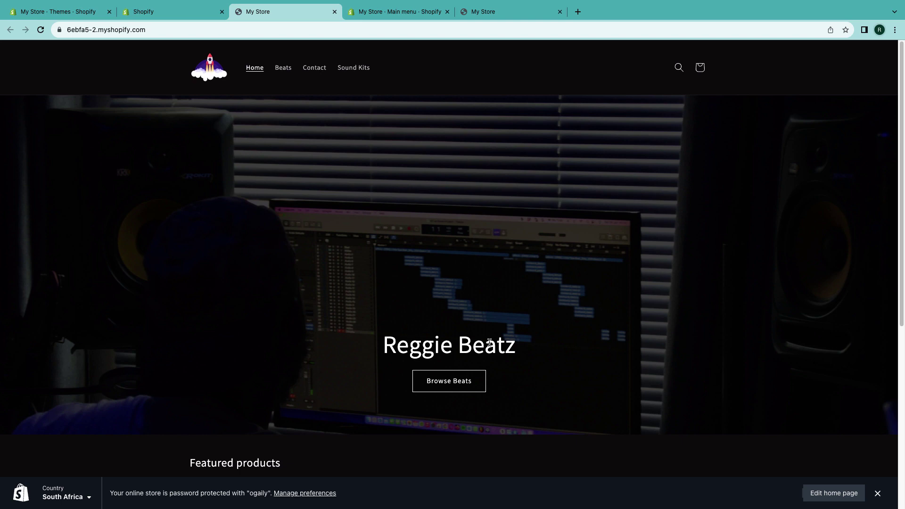
Play the Boomin beat on its product page, then return to the store home page
scroll(470, 388, down, 5)
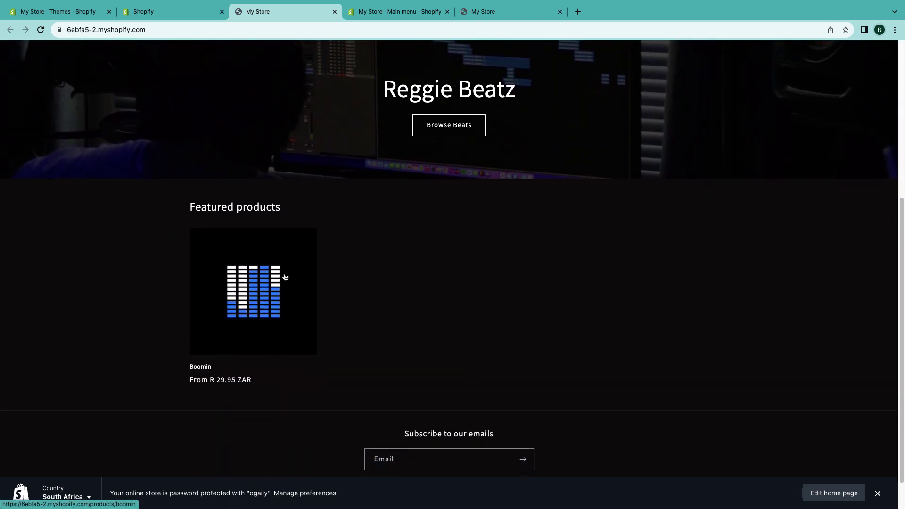
click(283, 276)
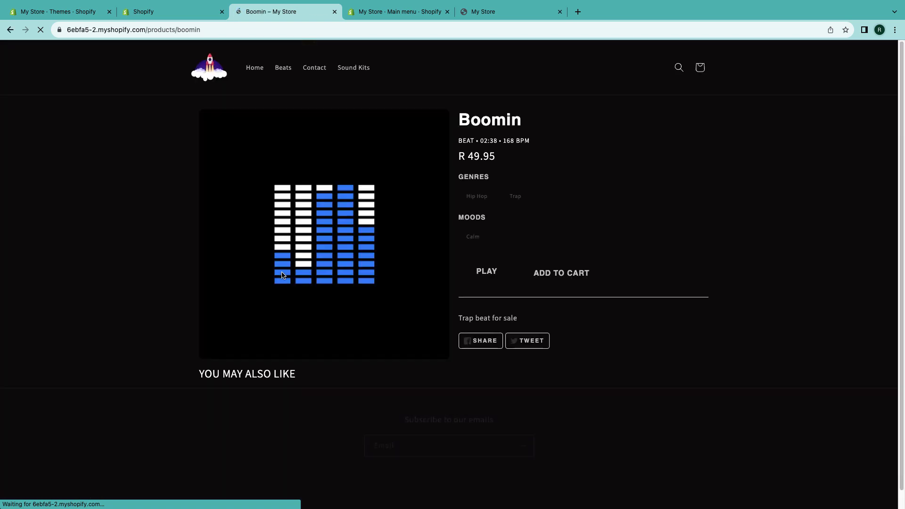
click(494, 278)
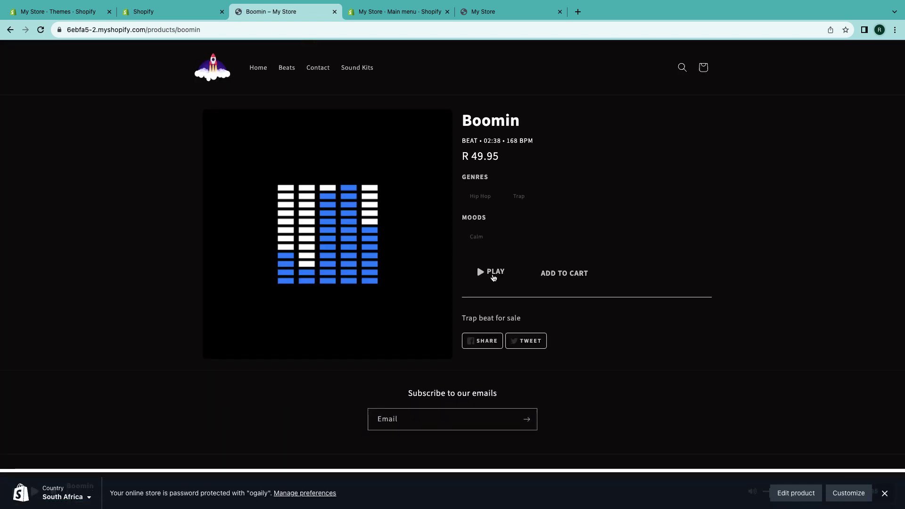
click(885, 494)
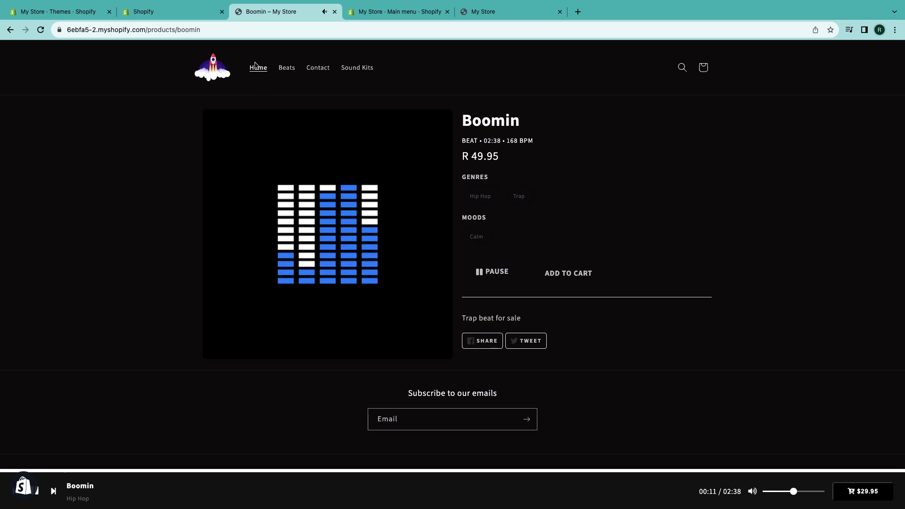
click(217, 76)
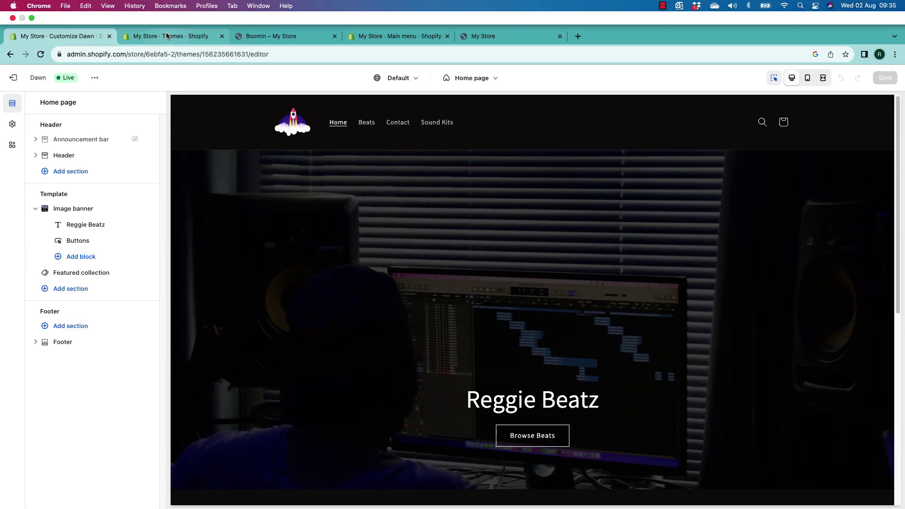
Open the Tuneboom app from the installed apps and pin it to the admin sidebar
click(142, 11)
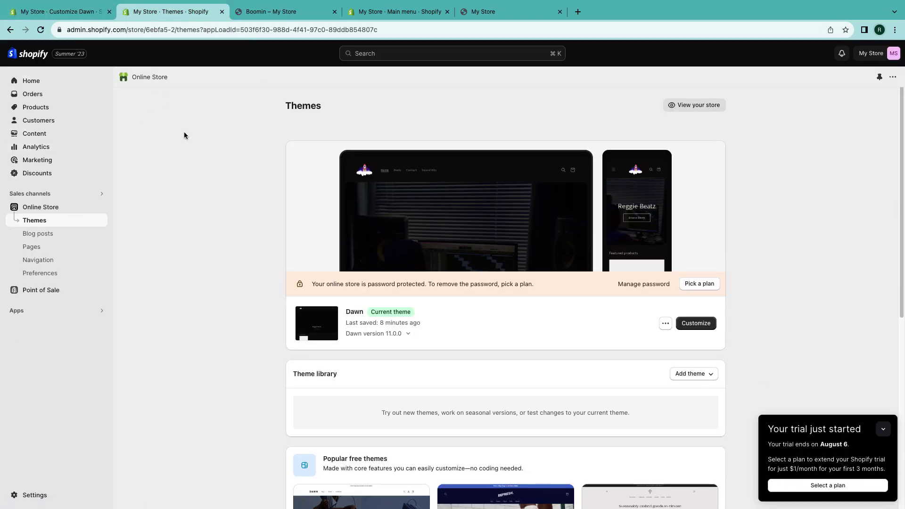
click(30, 314)
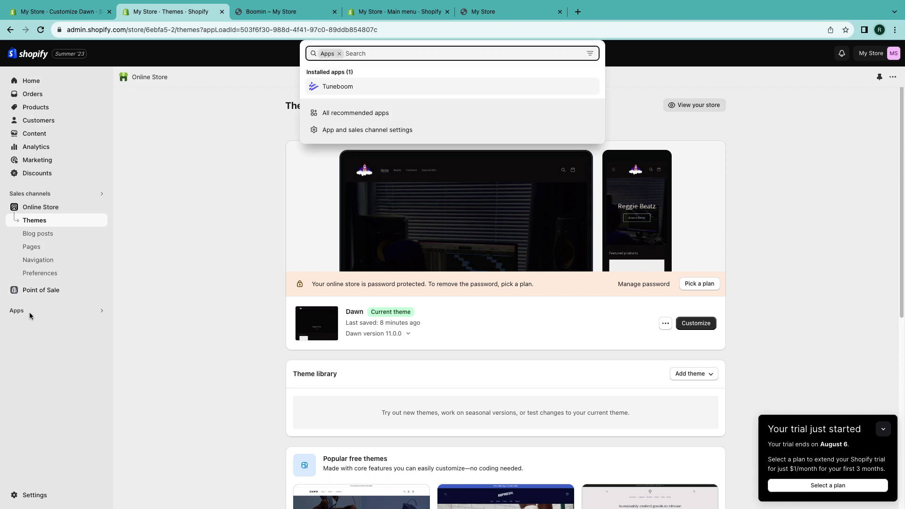
click(344, 88)
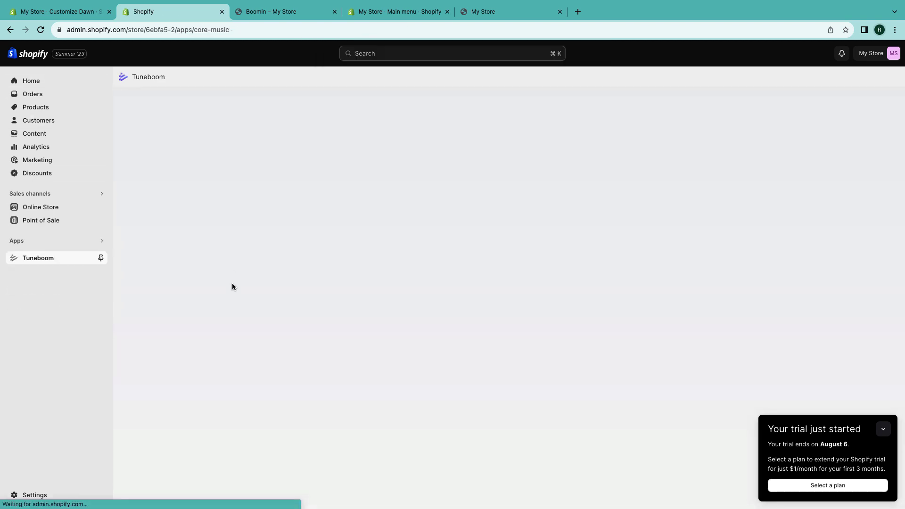
click(100, 258)
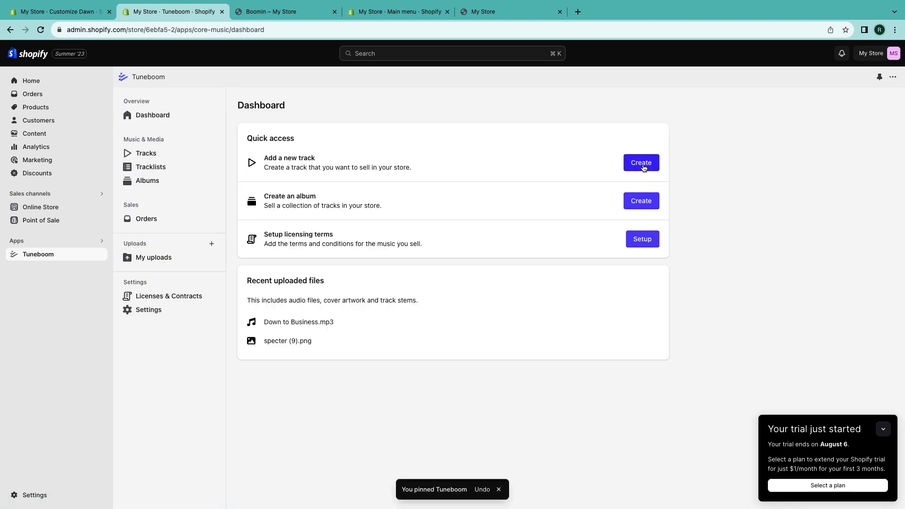
Review the product list, then open Tuneboom's Licenses & Contracts showing Basic $29.95 and Premium $49.95
click(45, 110)
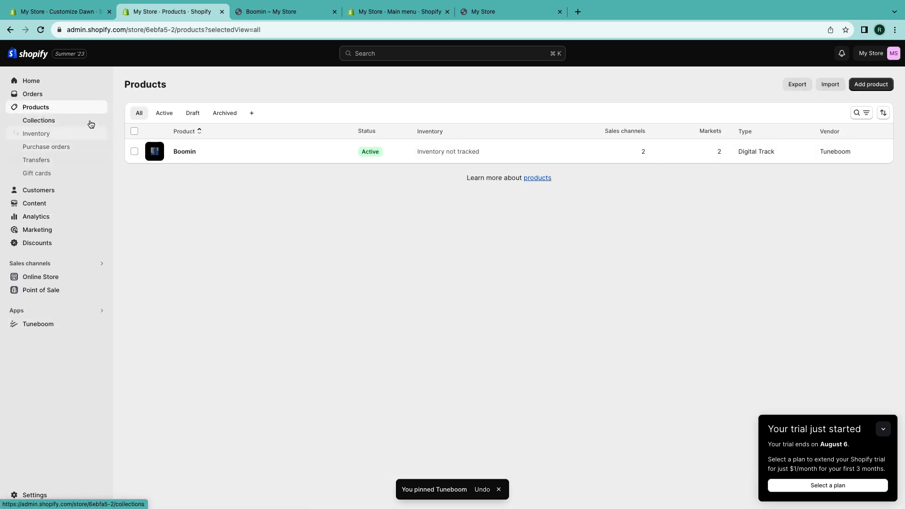
click(39, 326)
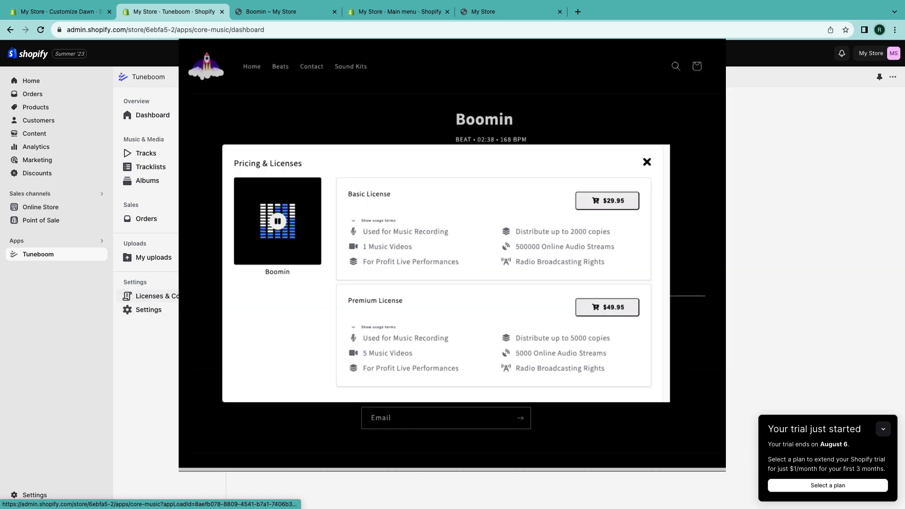
click(149, 296)
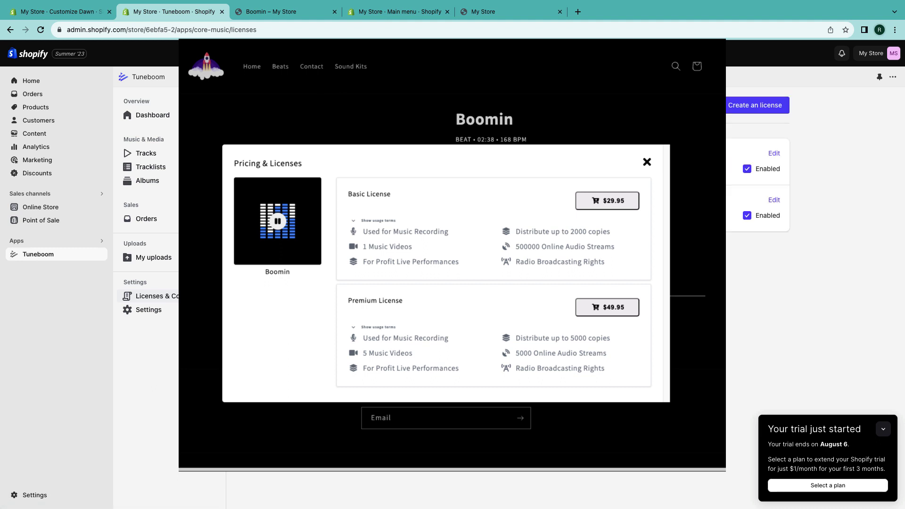